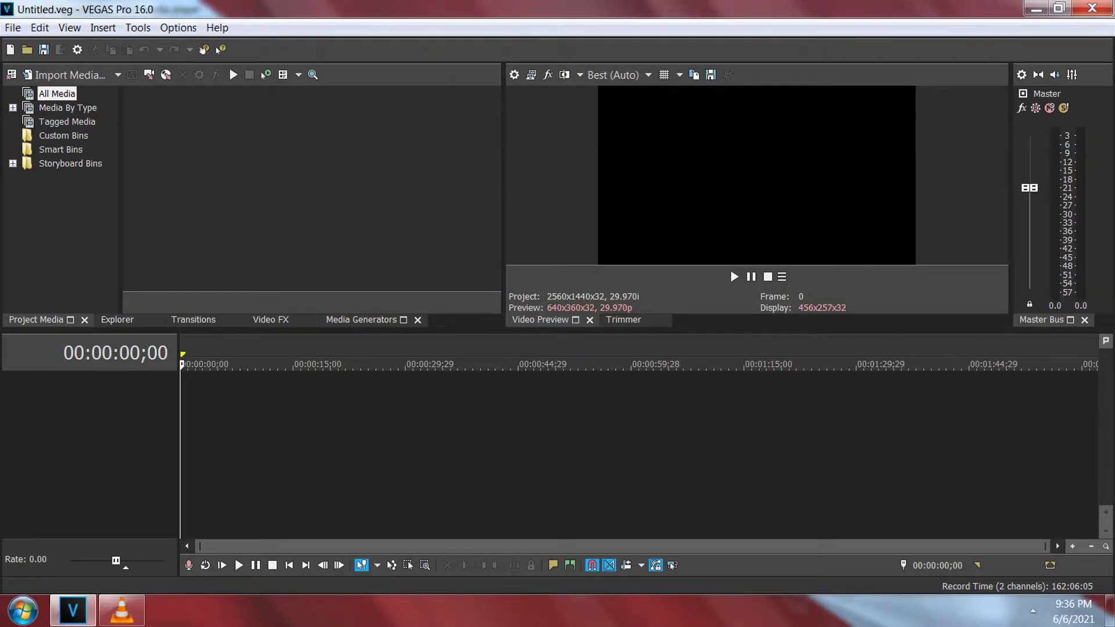
Import the clip "Still figuring out the TG 6. Gopros are so easy! Never2old-SD" from Downloads and place it at the start of the timeline
key("alt")
key("f")
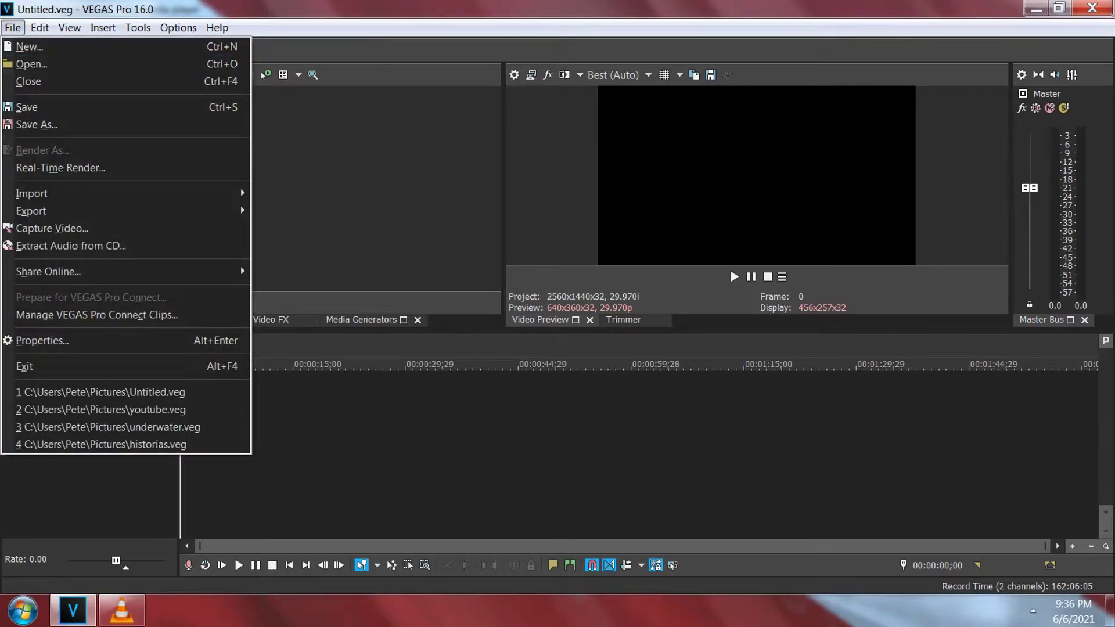
mouse_move(58, 193)
key("Right")
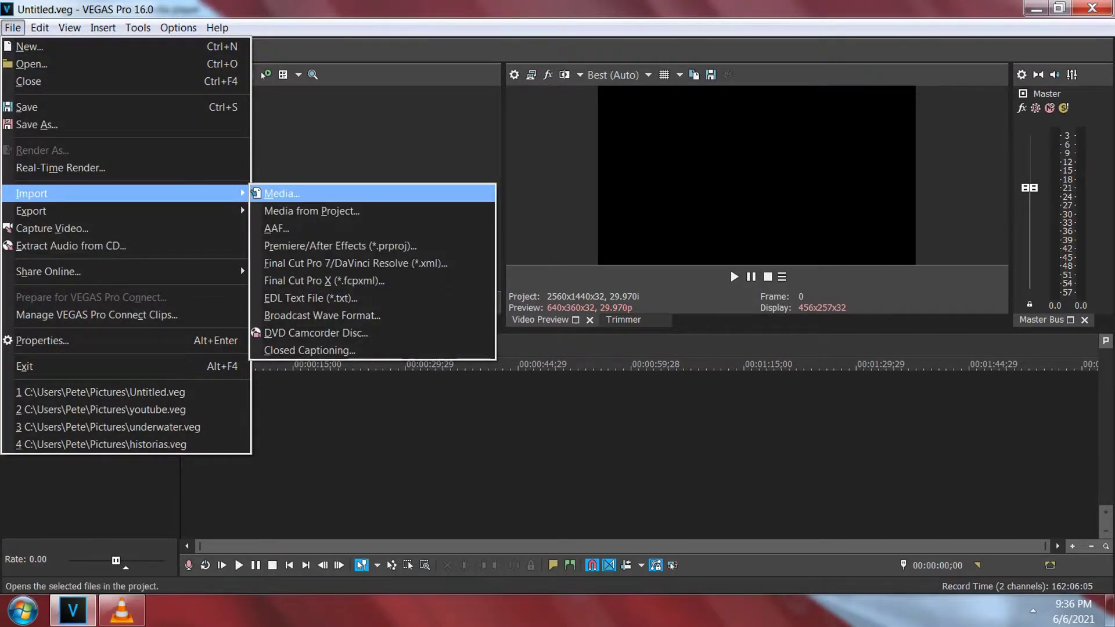
key("Return")
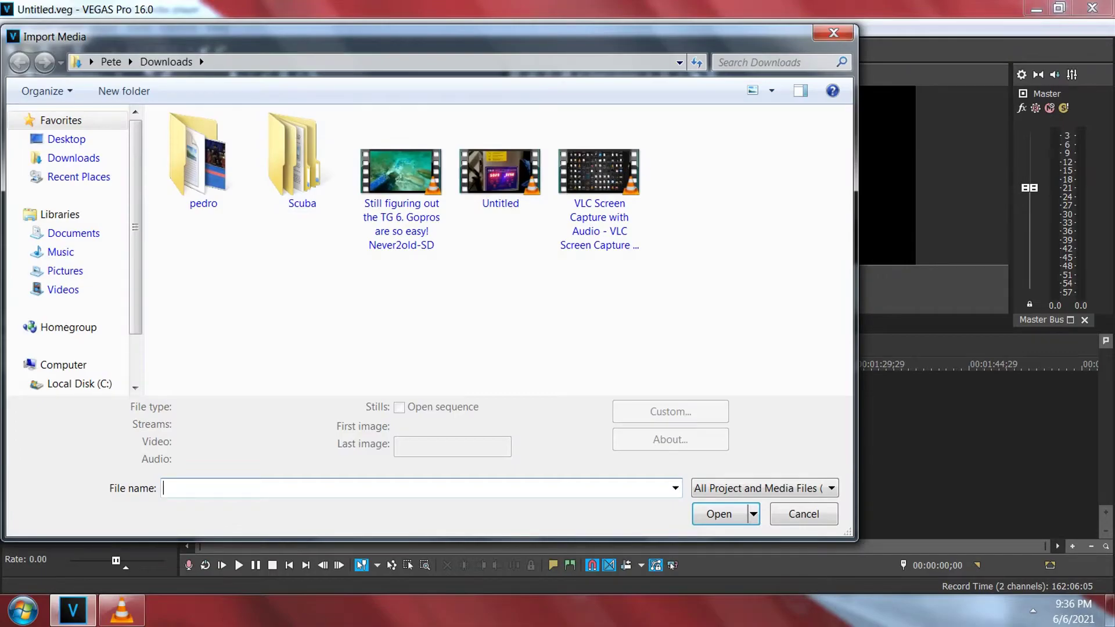
left_click(401, 175)
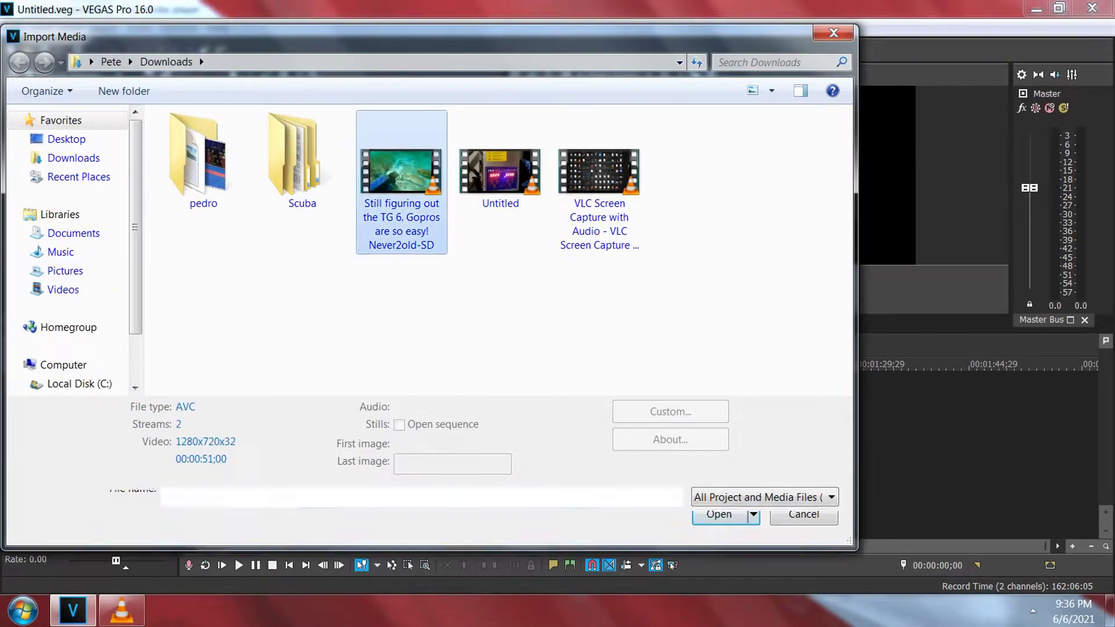
double_click(401, 174)
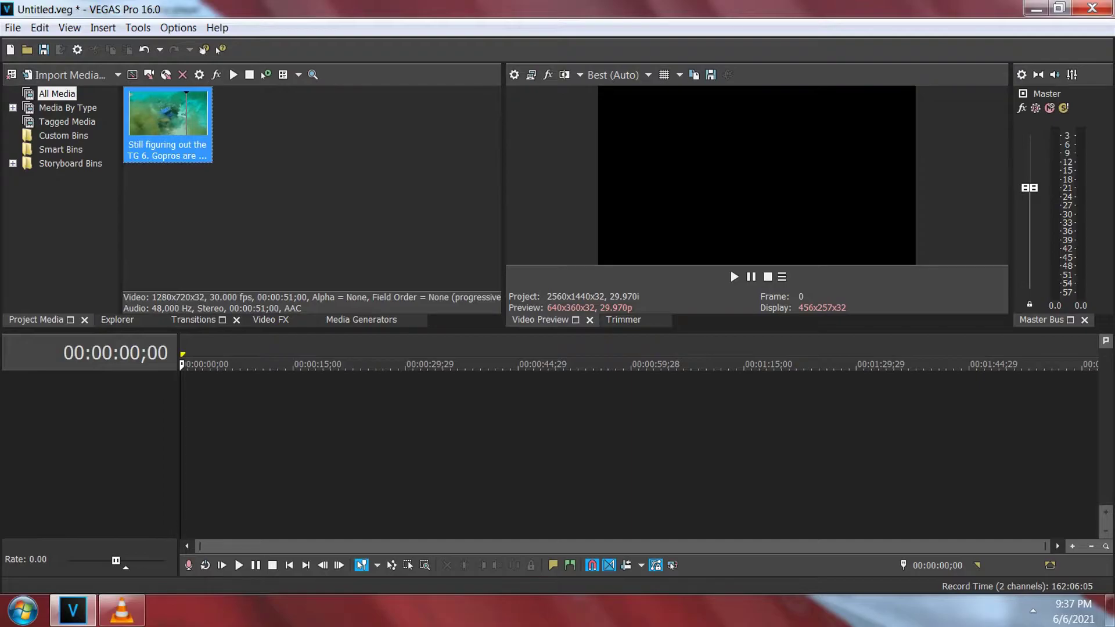
left_click_drag(221, 320, 181, 395)
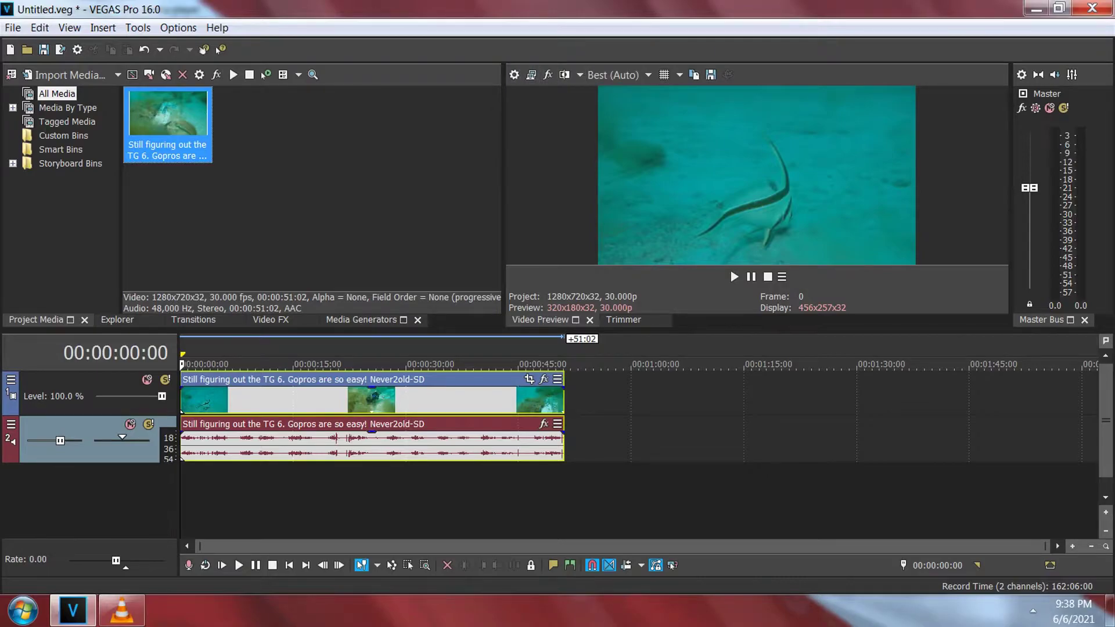
Review the project's video properties and check the current frame in the external monitor preview
left_click(514, 74)
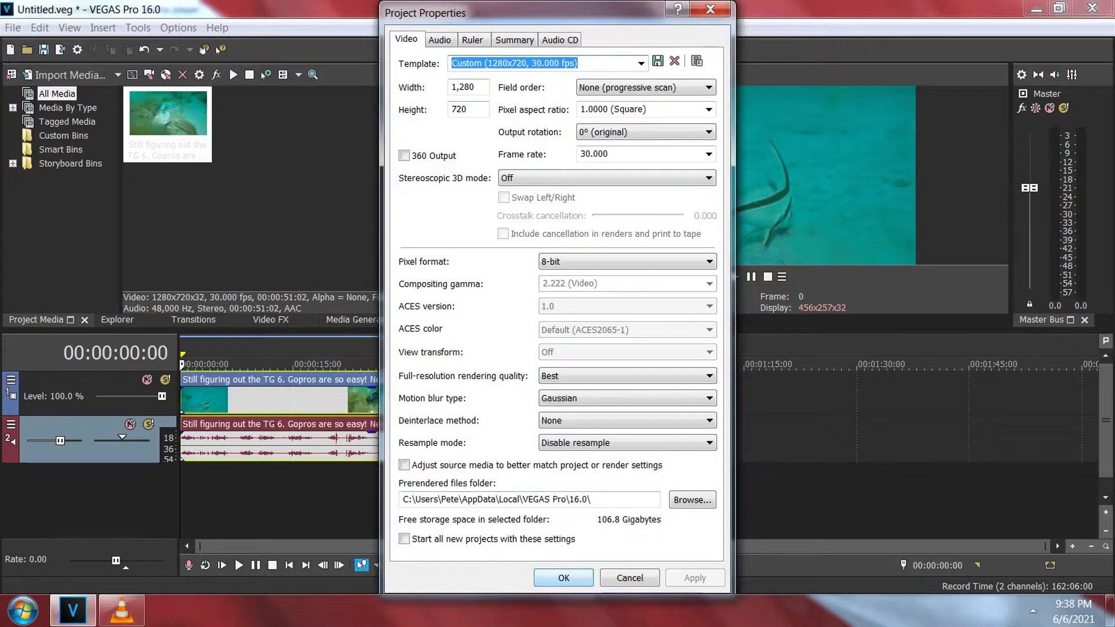
left_click(563, 578)
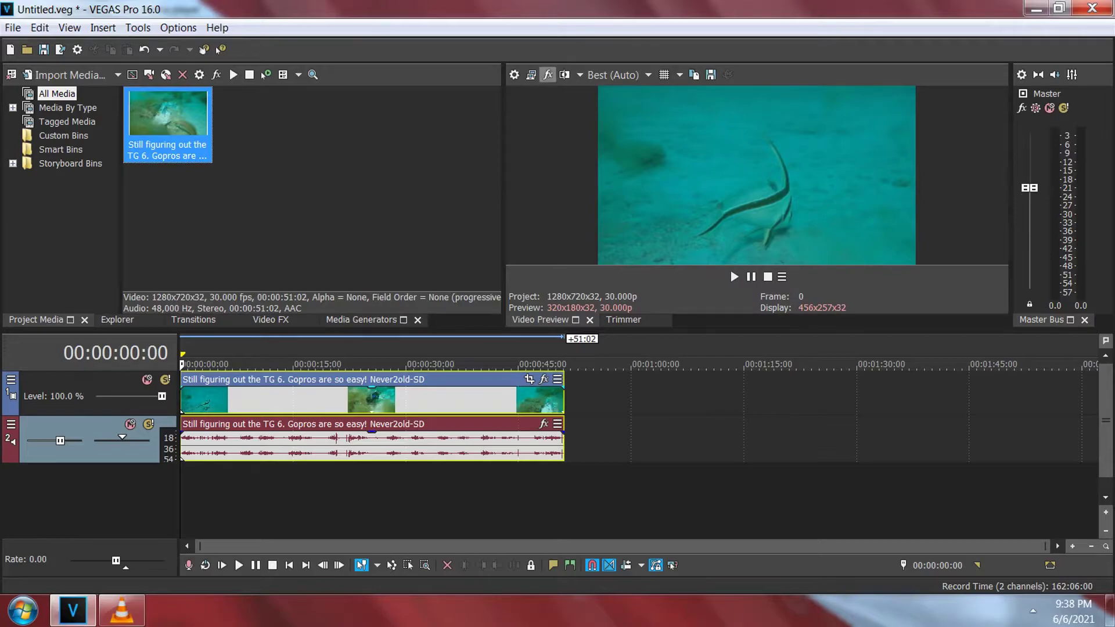
left_click(530, 75)
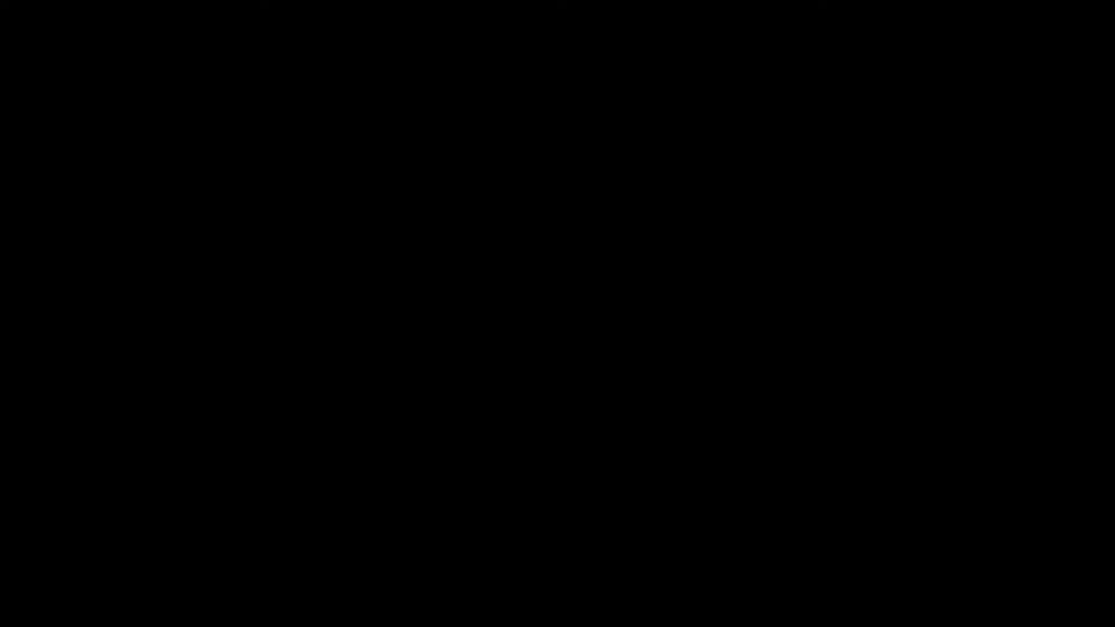
key("Escape")
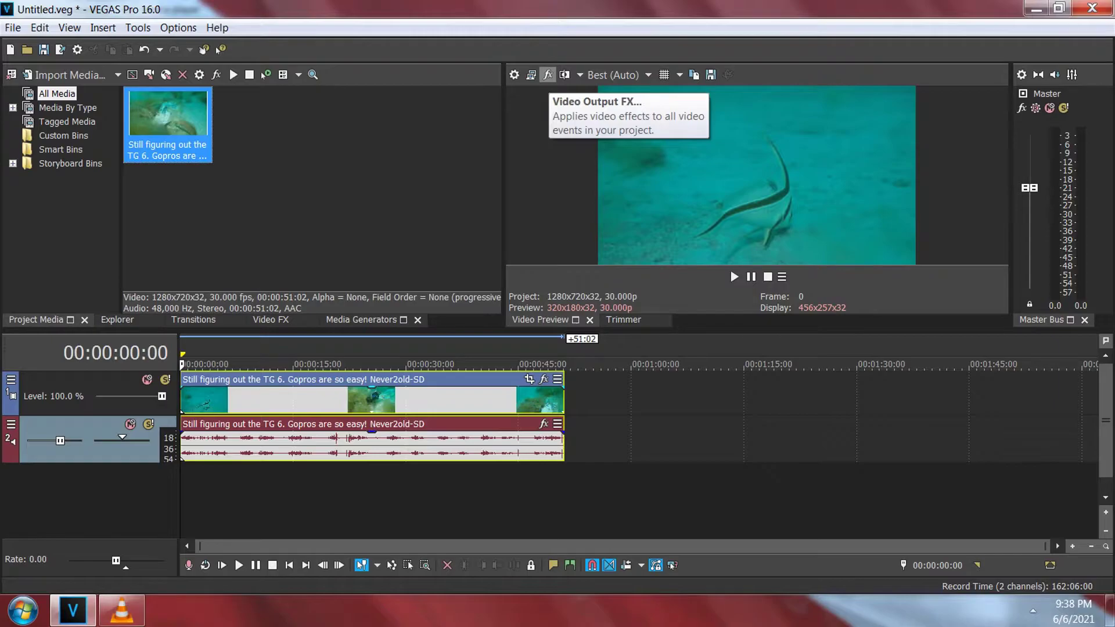
left_click(547, 74)
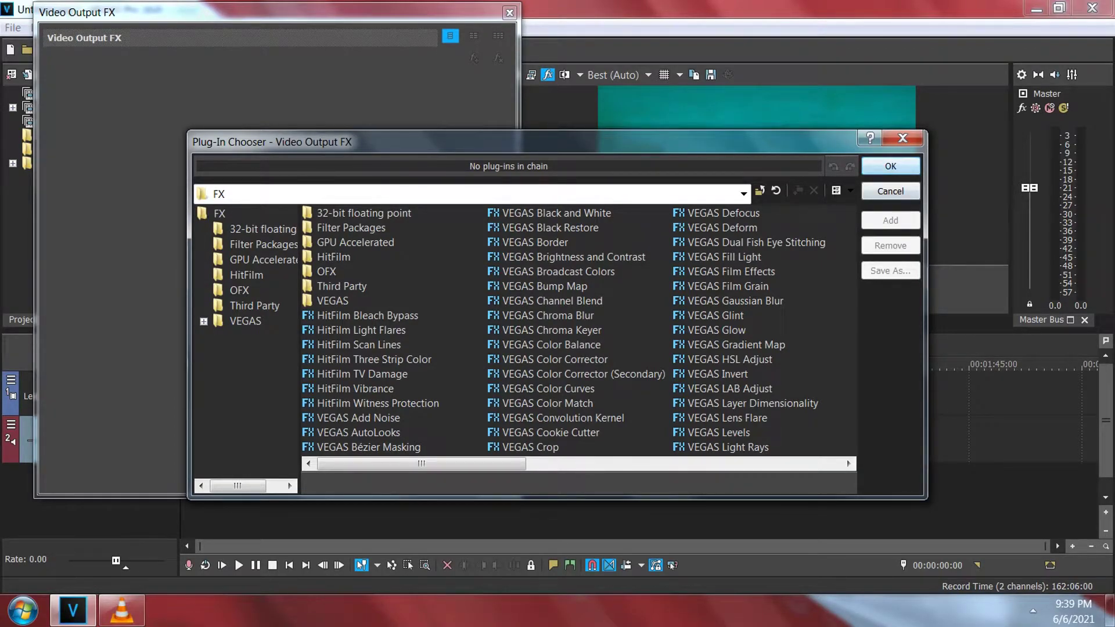
left_click(902, 137)
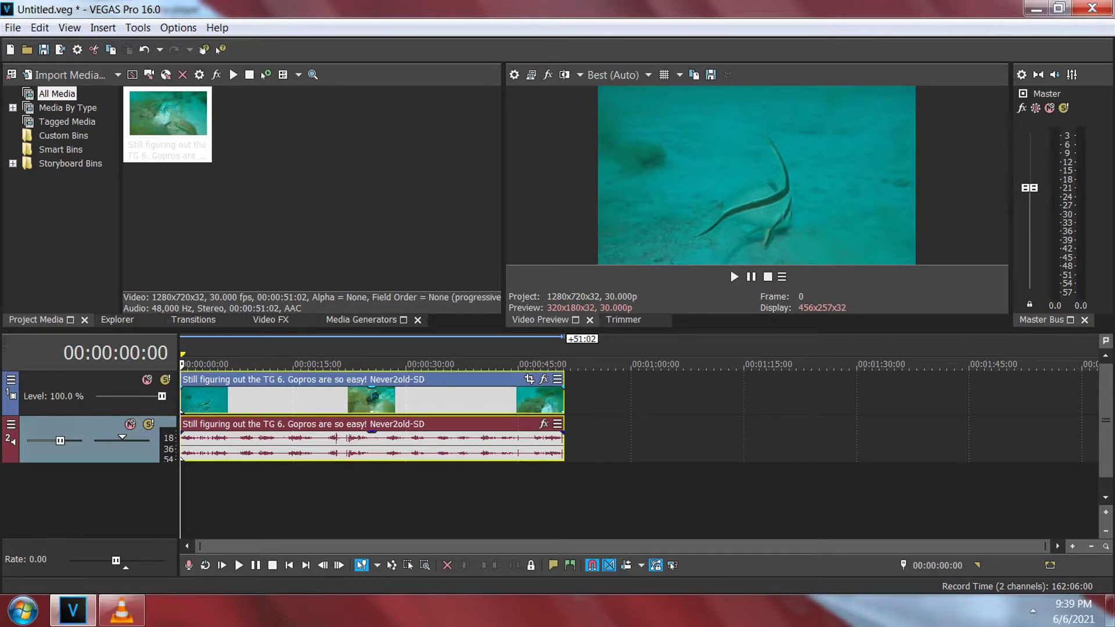
left_click(548, 75)
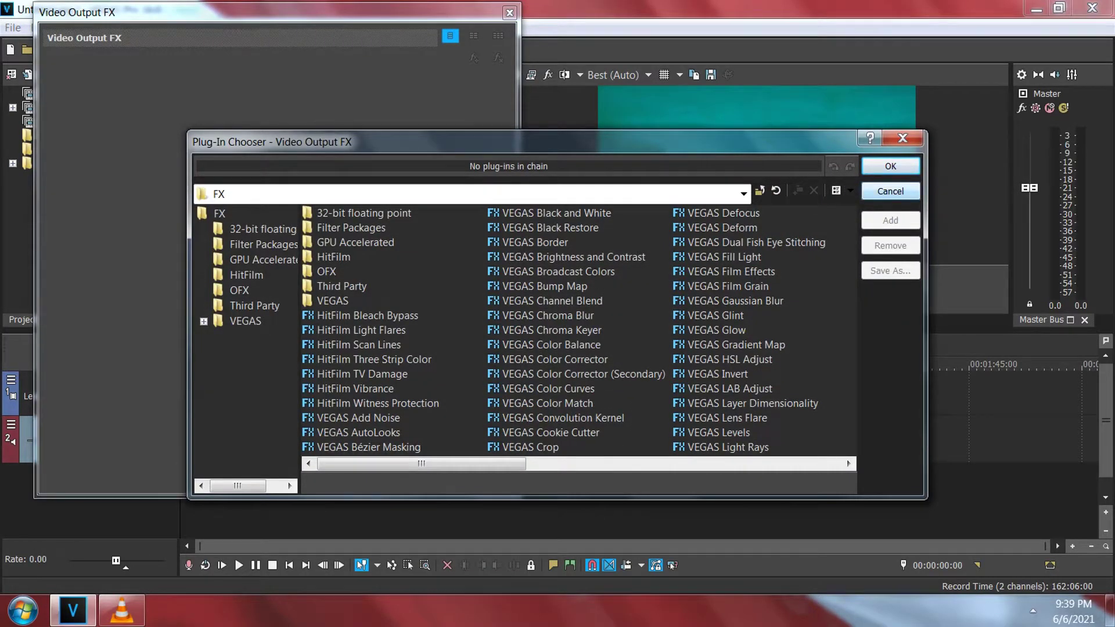
left_click(902, 138)
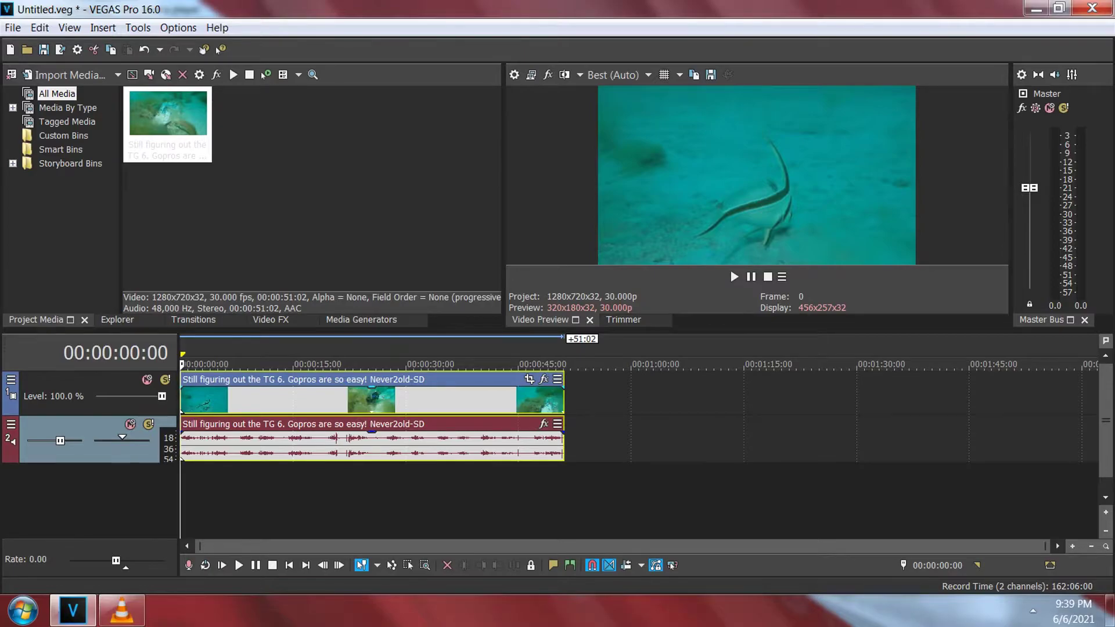
Add the VEGAS White Balance, Sharpen, Brightness and Contrast, Color Balance and Color Curves effects, in that order, to the video event
left_click(280, 401)
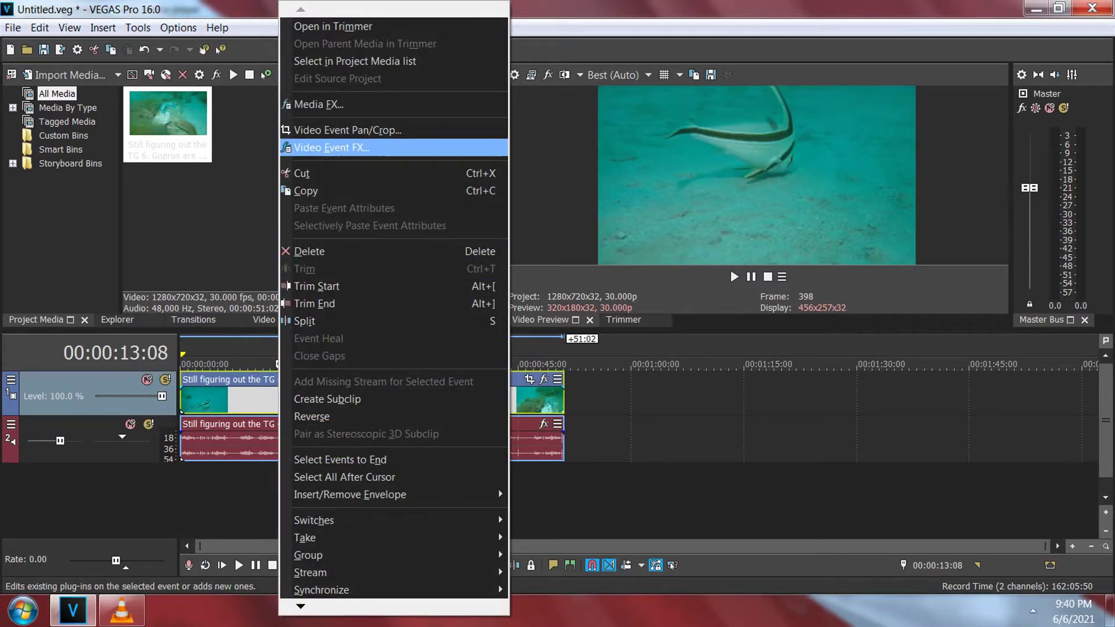
key("Return")
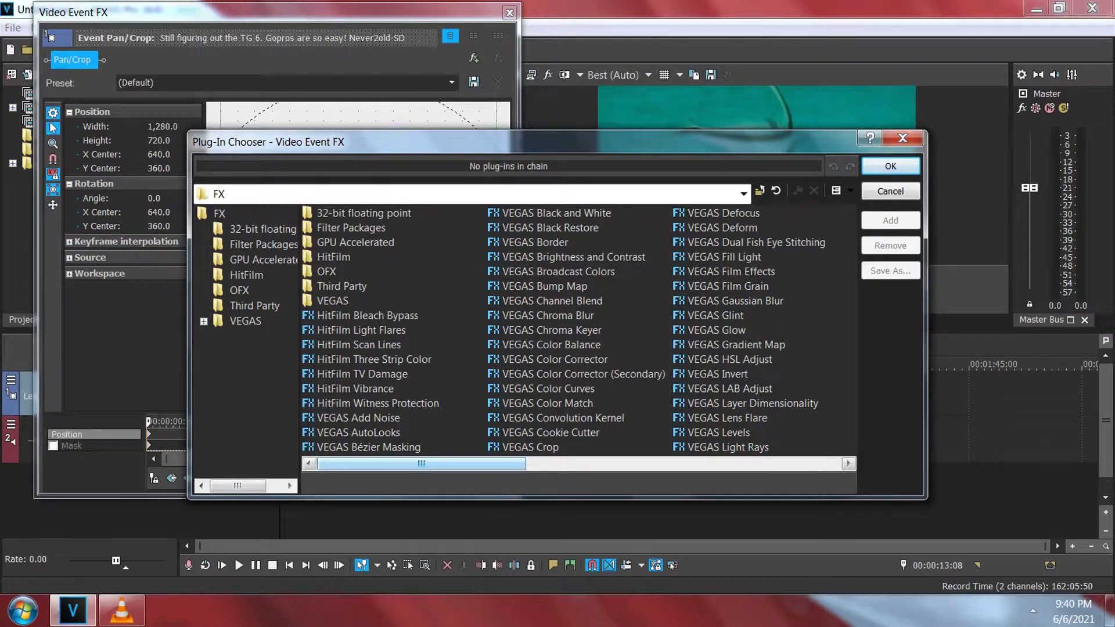
left_click_drag(422, 464, 736, 463)
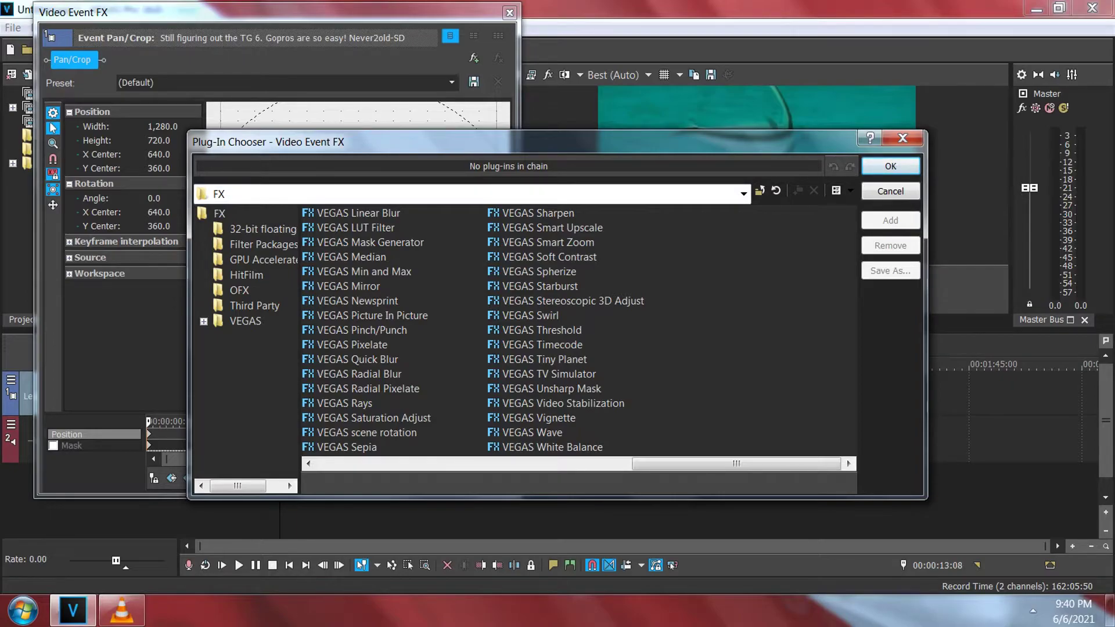
double_click(552, 447)
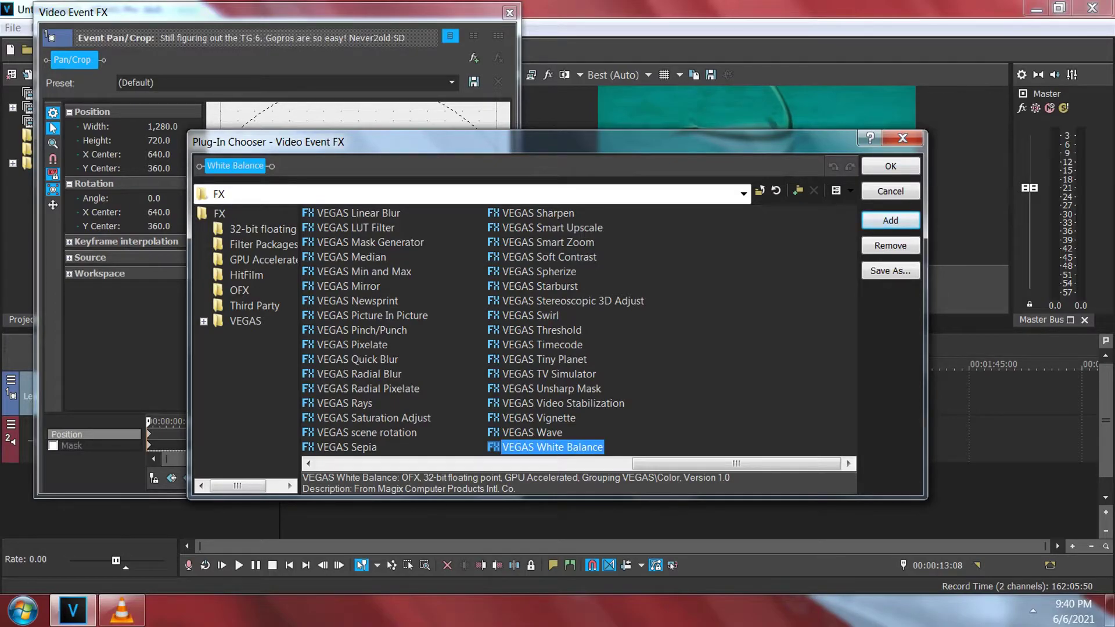
double_click(539, 213)
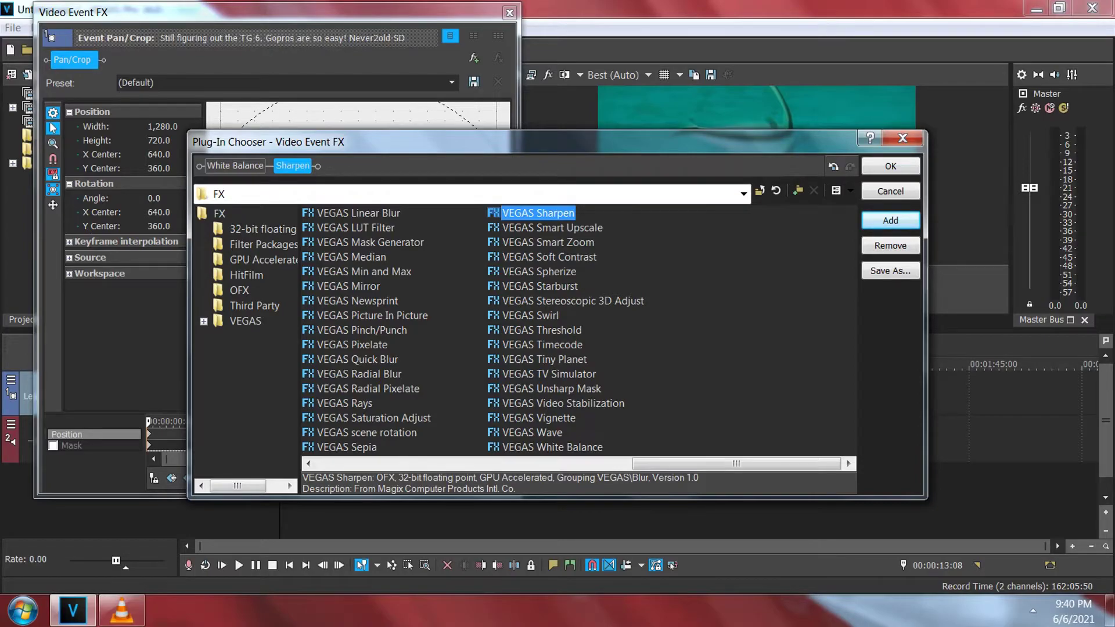
left_click_drag(736, 463, 526, 464)
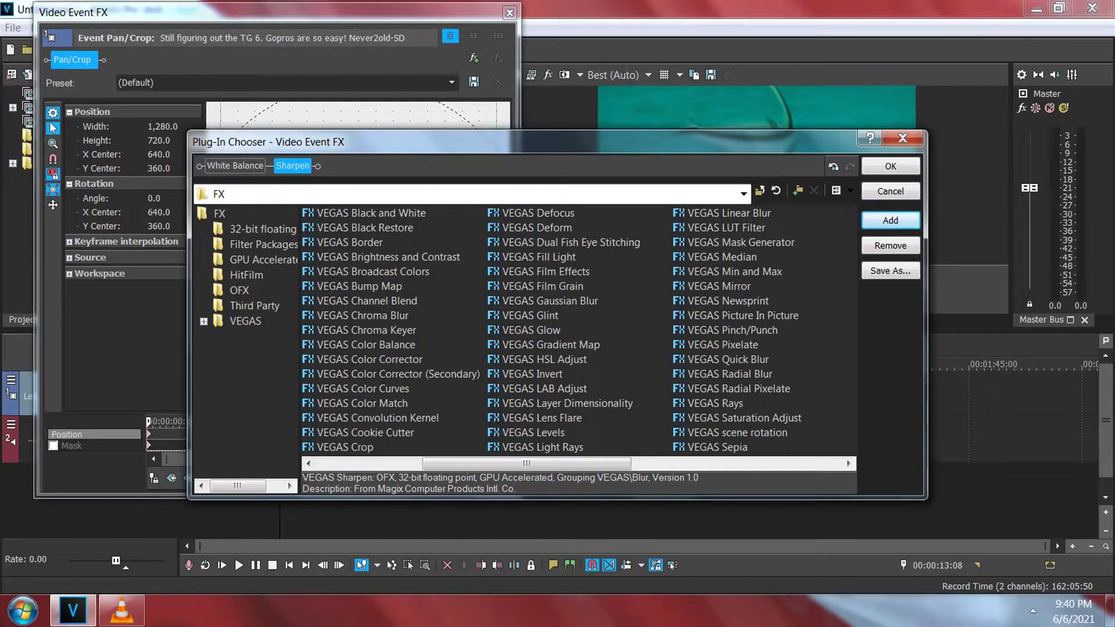
double_click(388, 257)
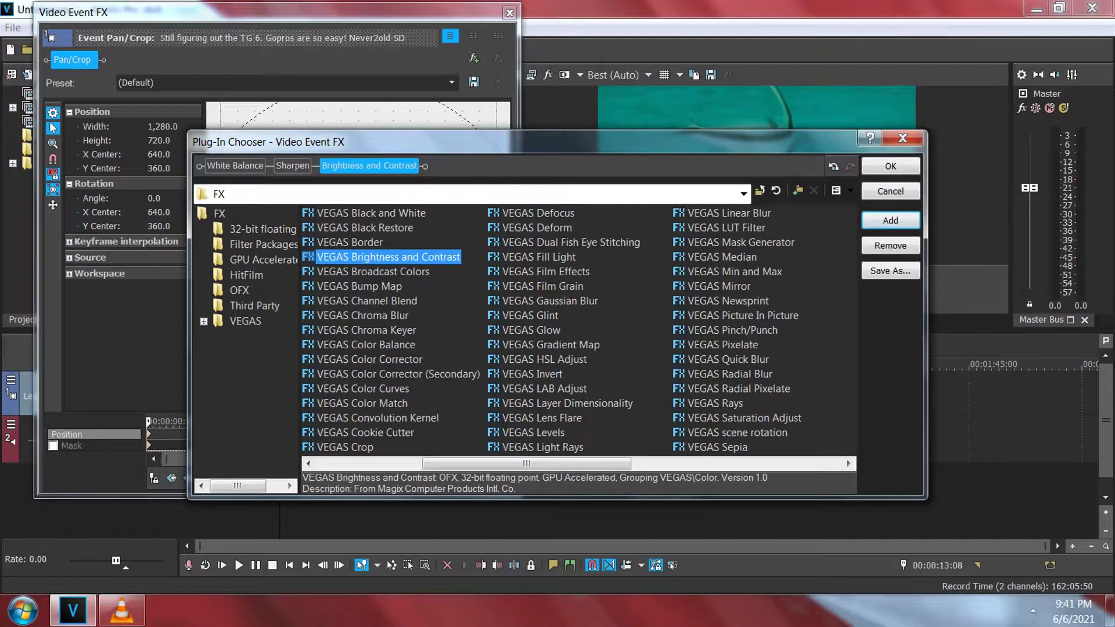
double_click(365, 345)
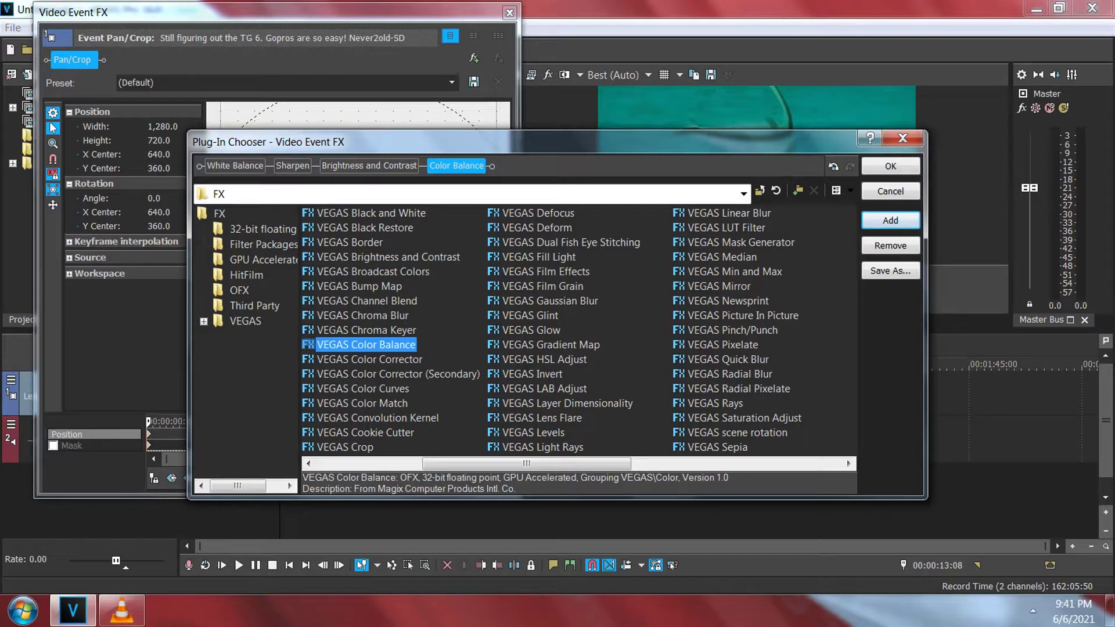
double_click(363, 389)
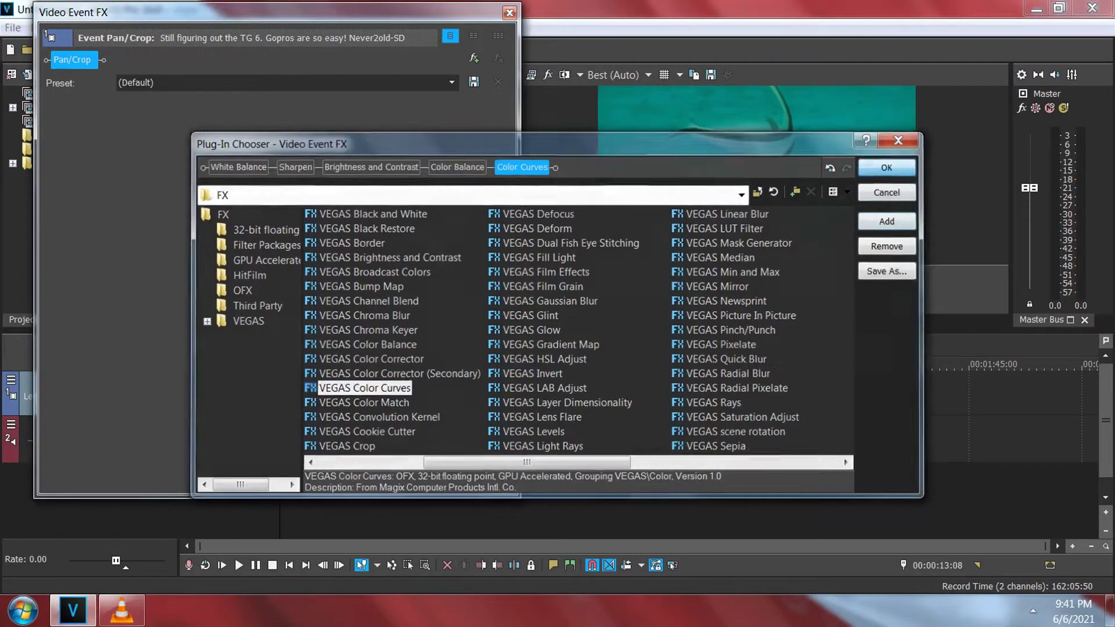
key("Return")
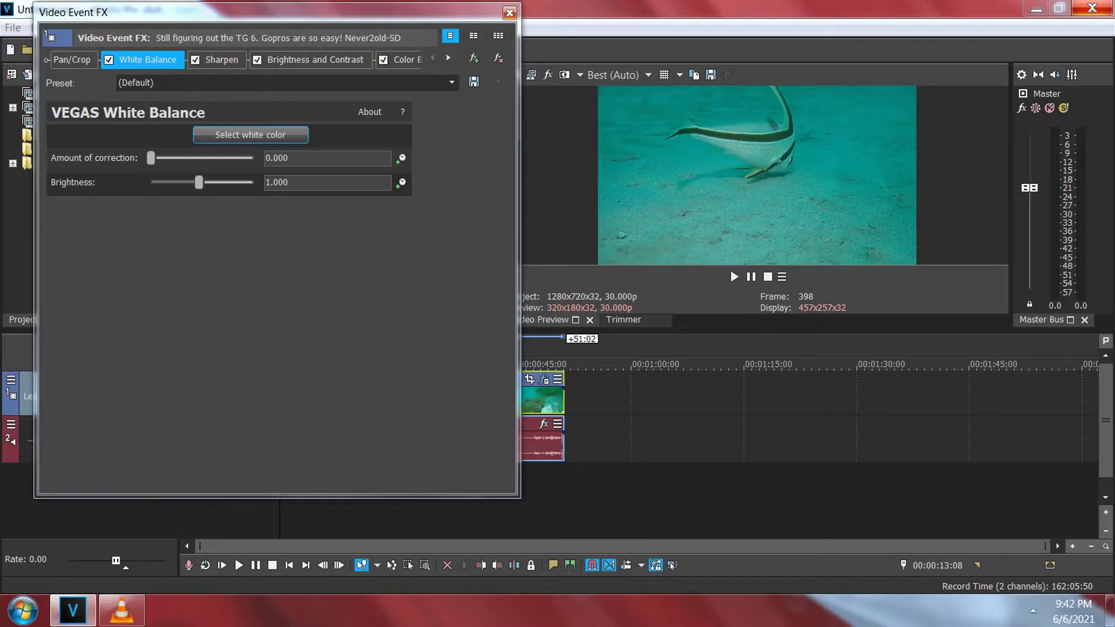
key("alt+Tab")
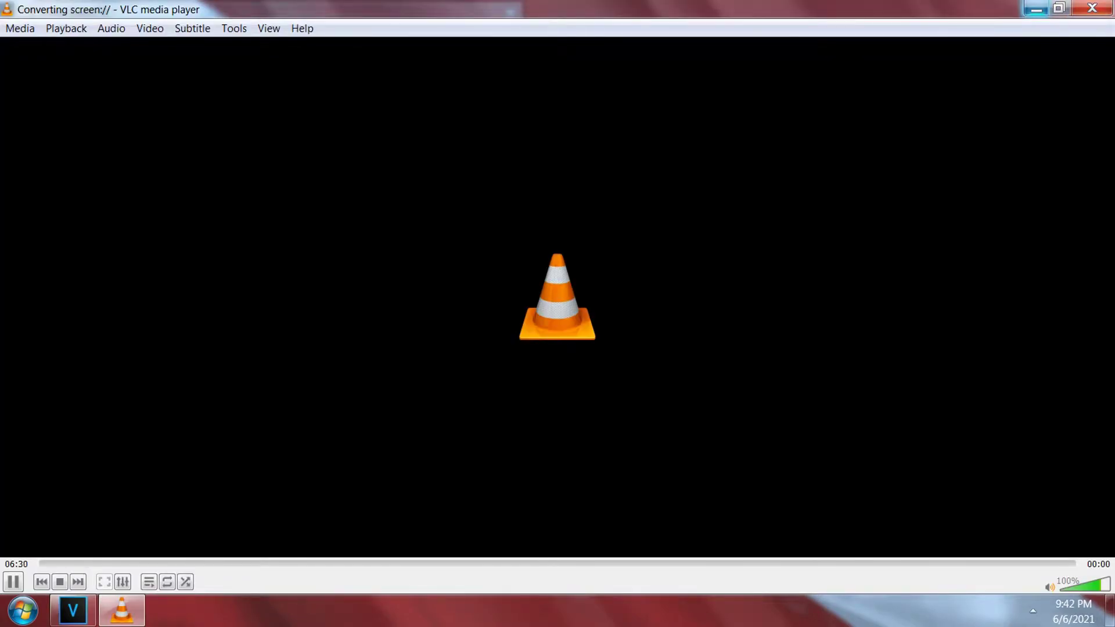
key("alt+Tab")
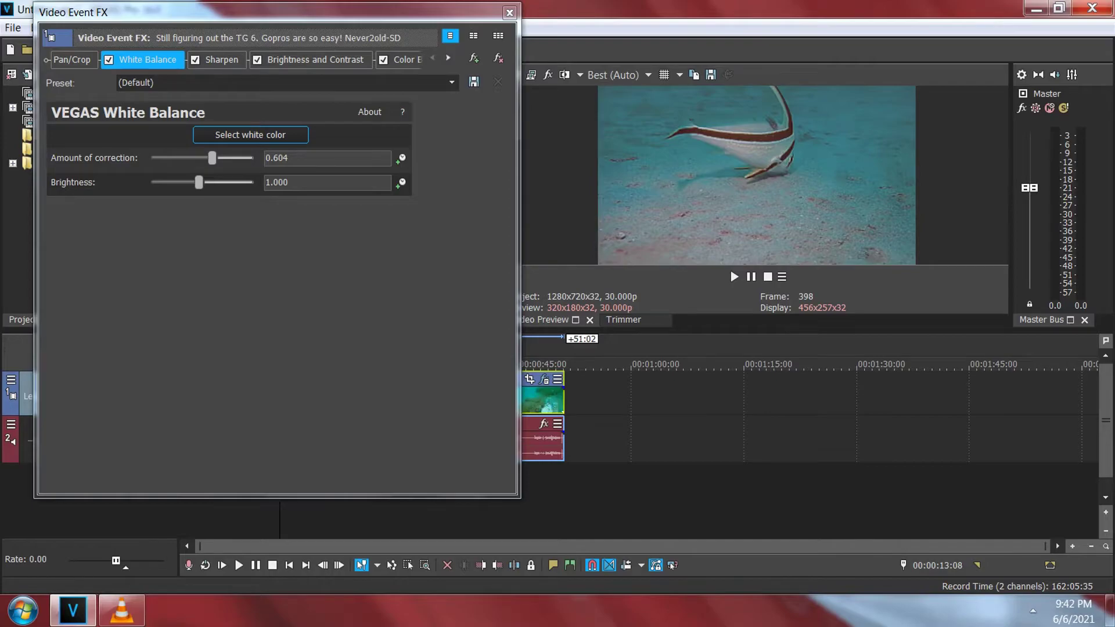
Compare the clip with and without the white balance correction, using the effect's bypass and the split screen preview
left_click(109, 59)
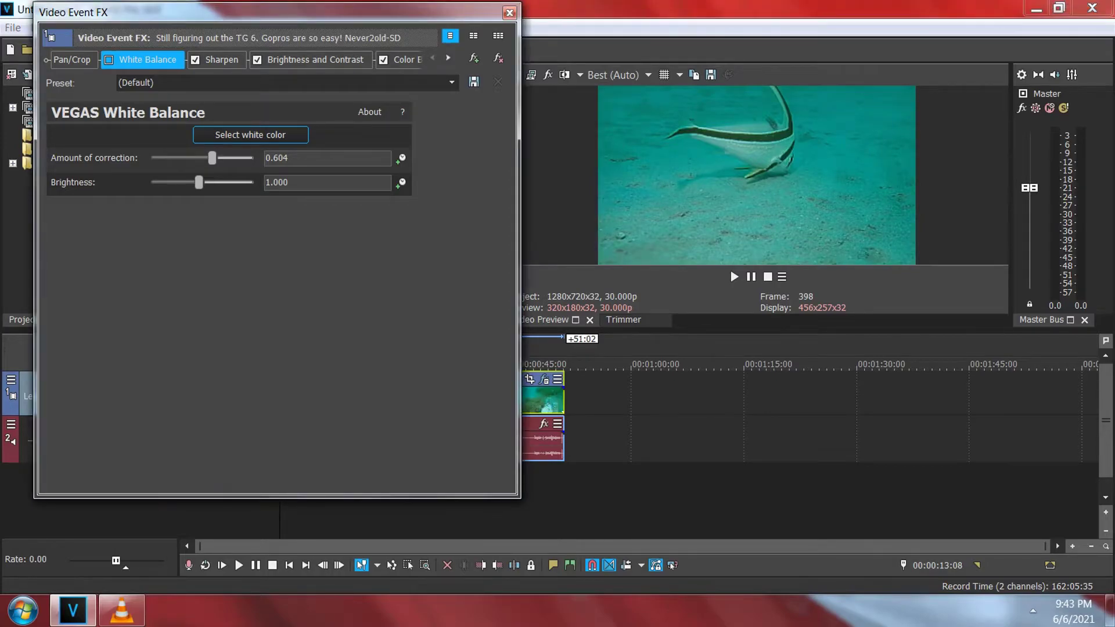
left_click(109, 59)
left_click_drag(520, 262, 457, 262)
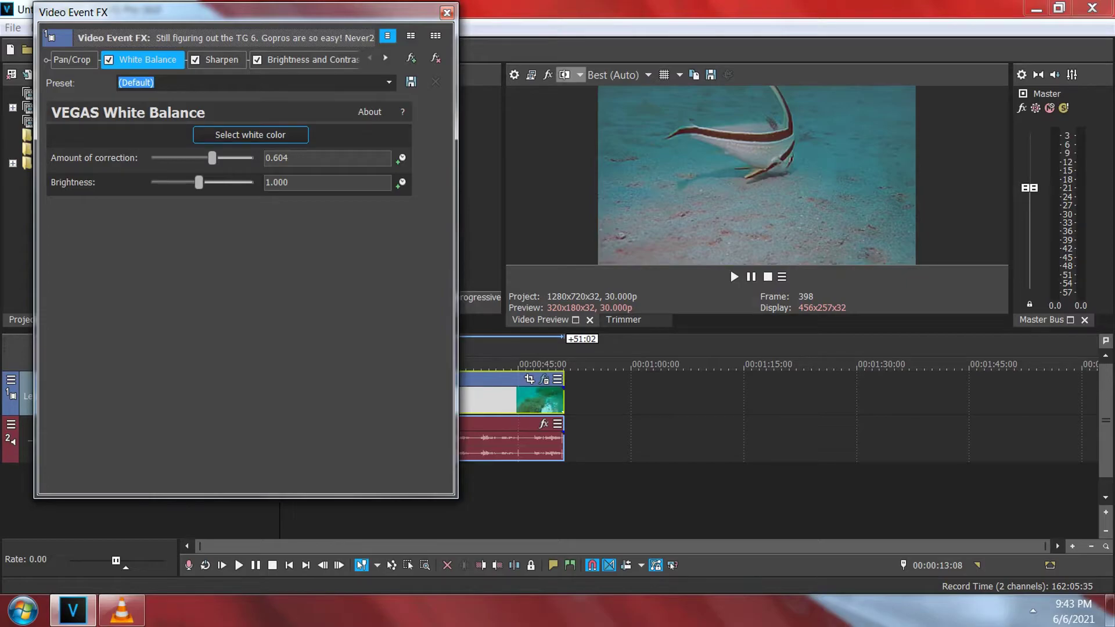
left_click(564, 75)
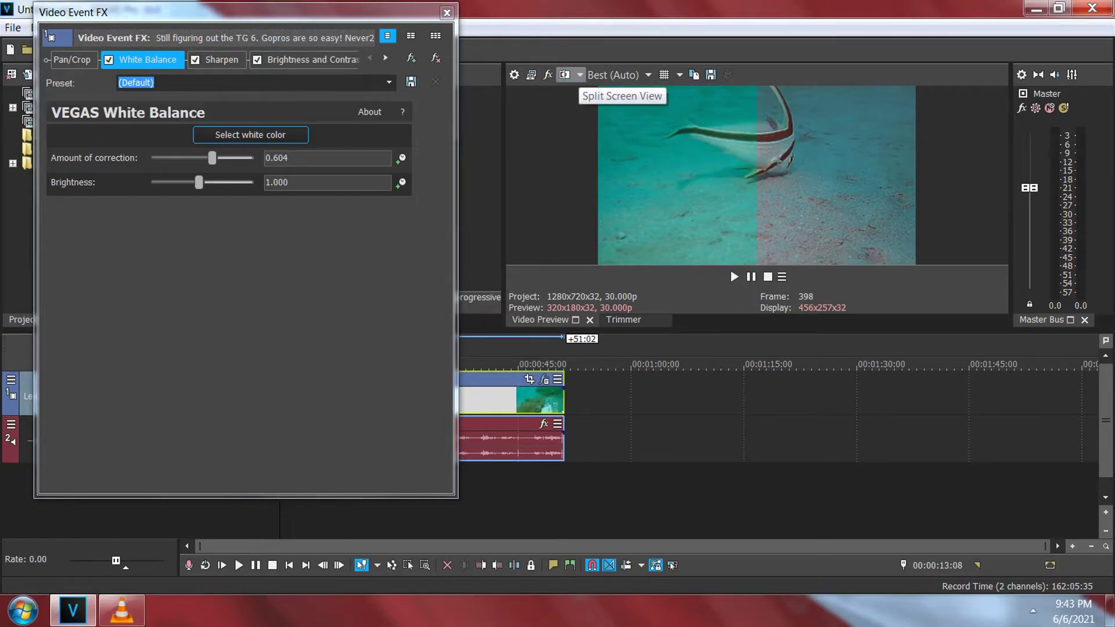
left_click(563, 75)
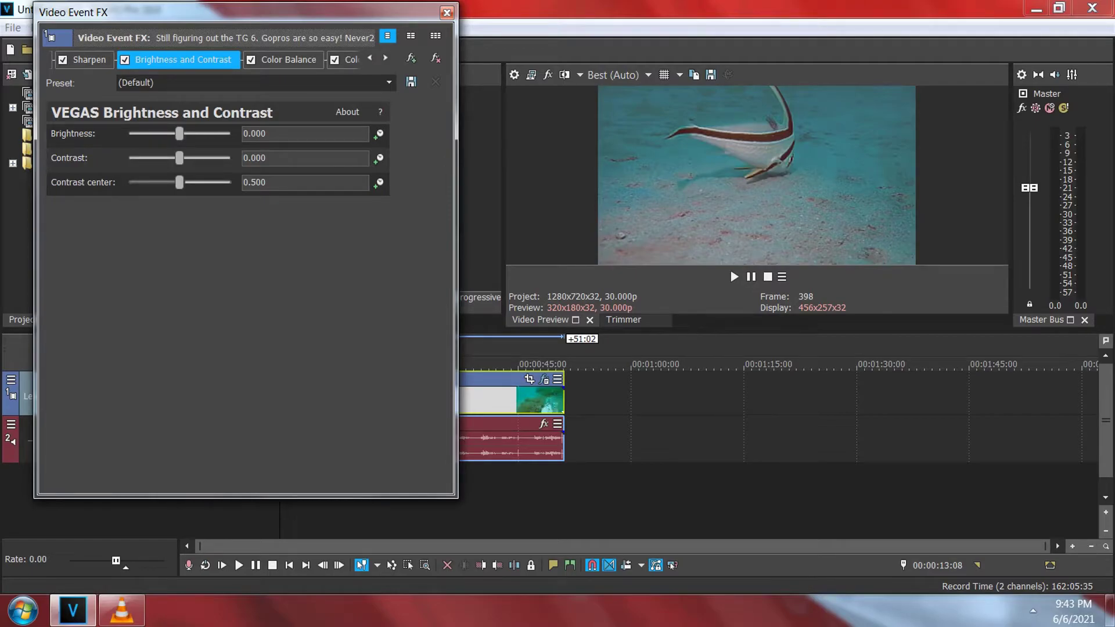
Set the brightness to 0.170 in the video event's Brightness and Contrast effect
key("Right")
key("Right")
key("Right")
key("Right")
key("Right")
key("Right")
key("Right")
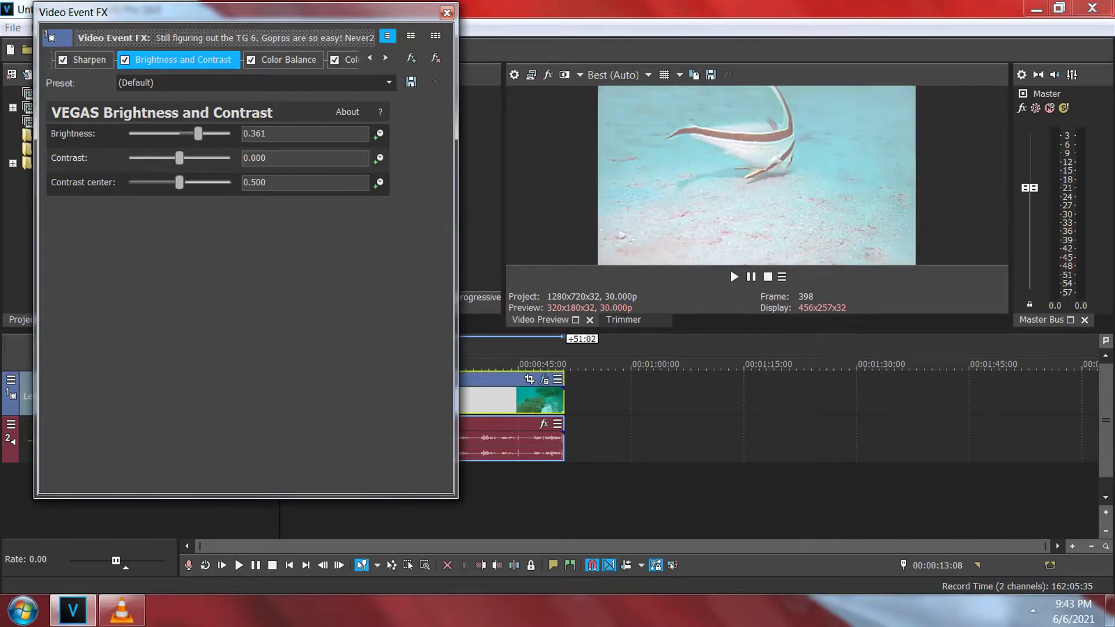
key("Left")
key("Left")
key("Left")
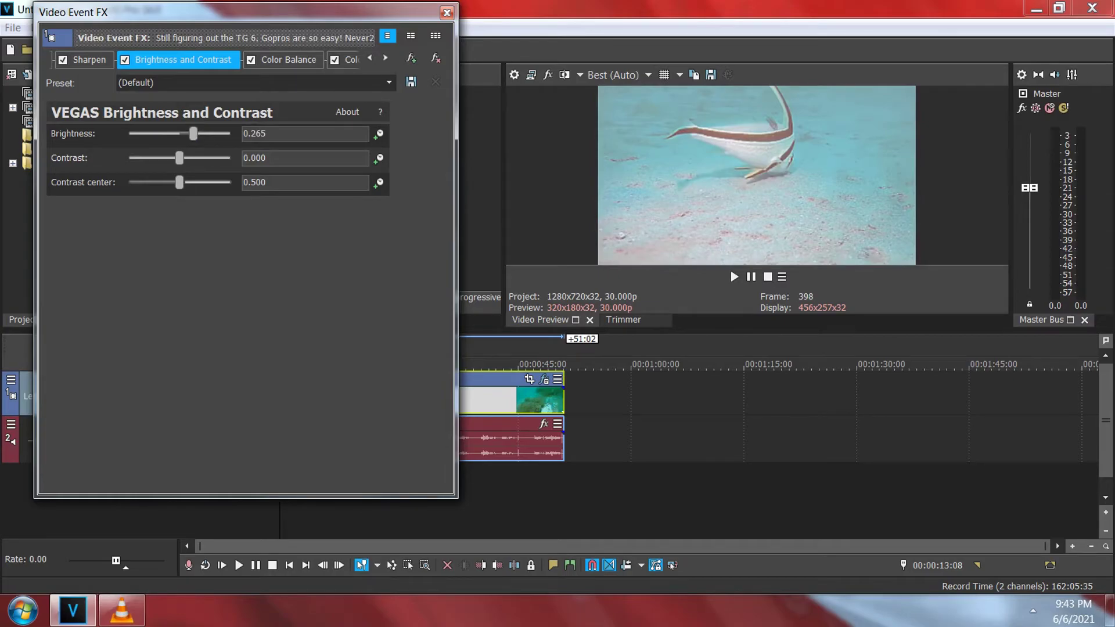
key("Left")
key("Left")
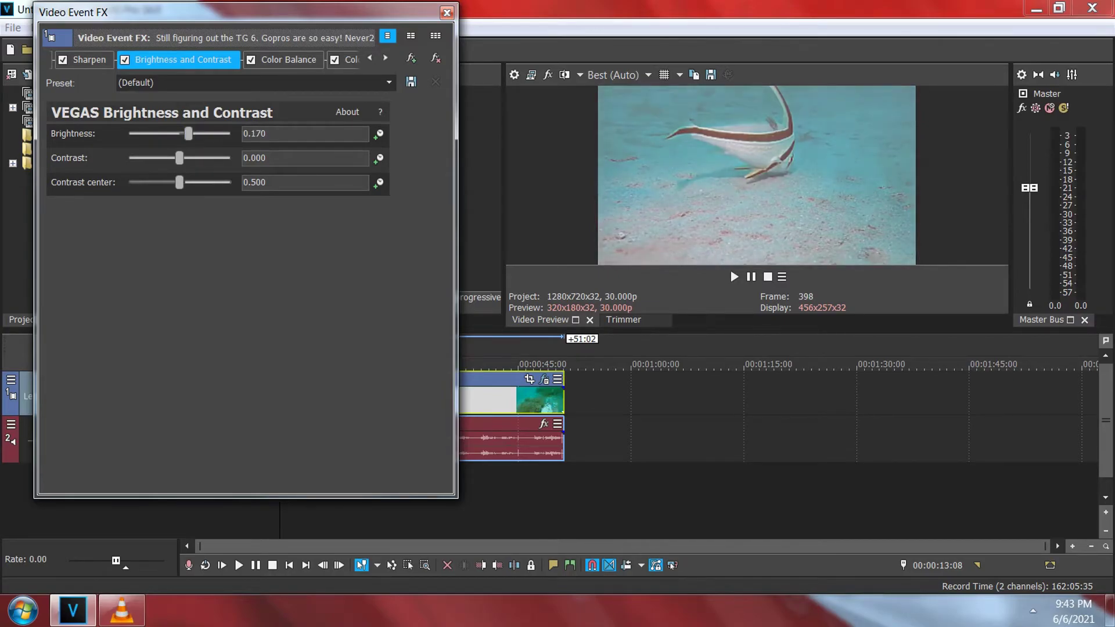
key("Left")
key("Right")
Set the contrast to 0.347 in the video event's Brightness and Contrast effect
key("Tab")
key("Left")
key("Left")
key("Left")
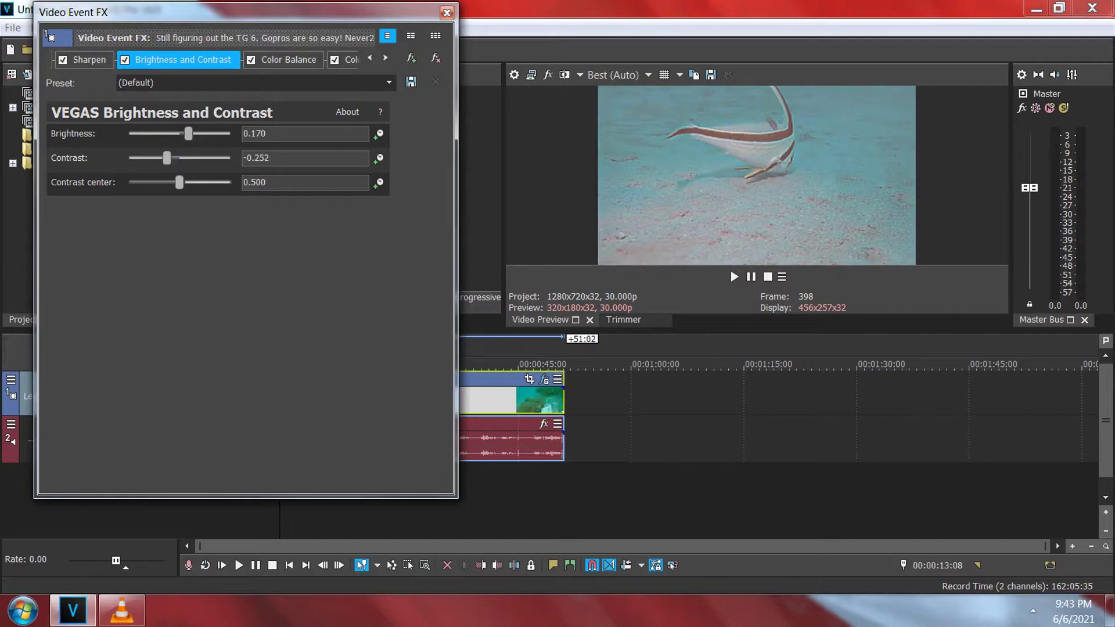
key("Page_Up")
key("Page_Up")
key("Page_Up")
key("Left")
key("Left")
key("Left")
key("Left")
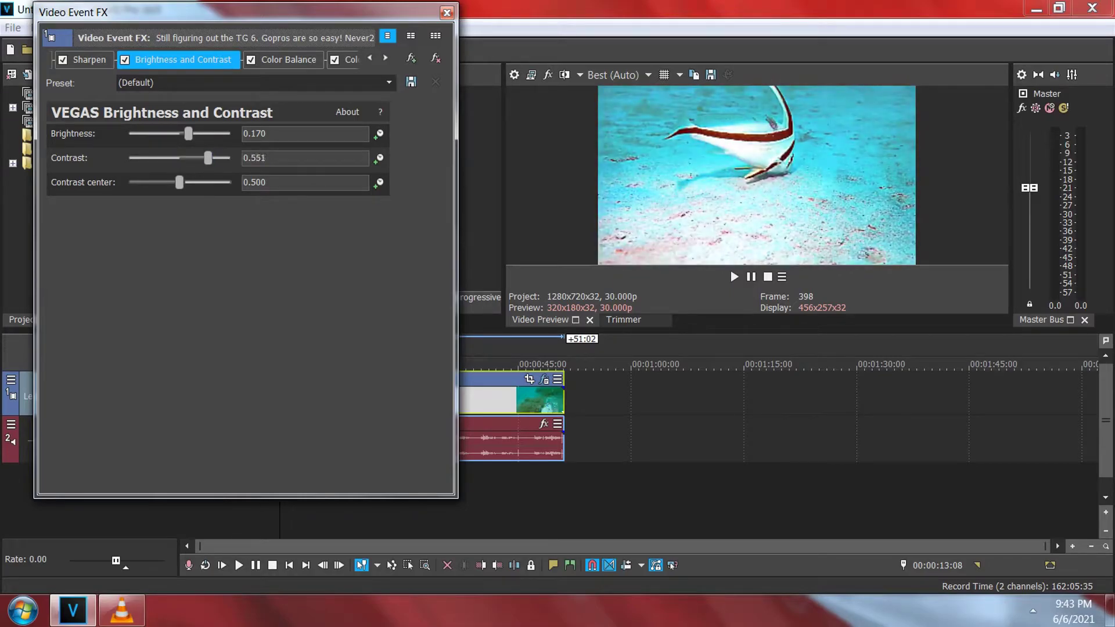
key("Left")
key("Left")
key("Left")
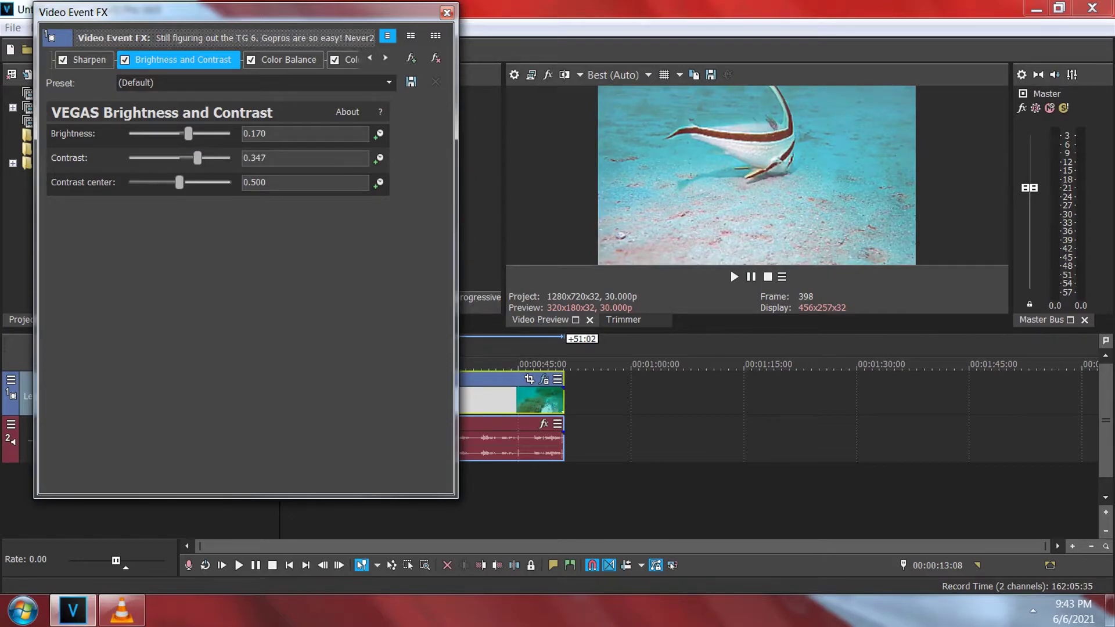
Set the contrast center to 0.687 and compare the corrected clip with the original in the split screen preview
key("Tab")
key("Left")
key("Left")
key("Left")
key("Left")
key("Left")
key("Left")
key("Left")
key("Left")
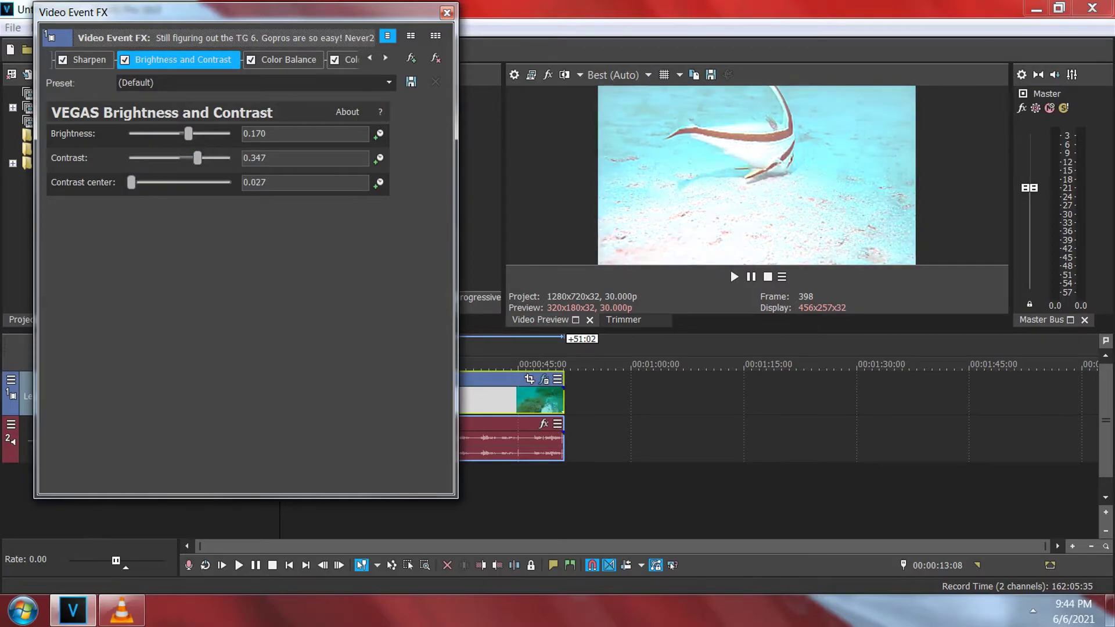
key("Right")
key("Right")
key("Right")
key("Right")
key("Right")
key("Right")
key("Right")
key("Right")
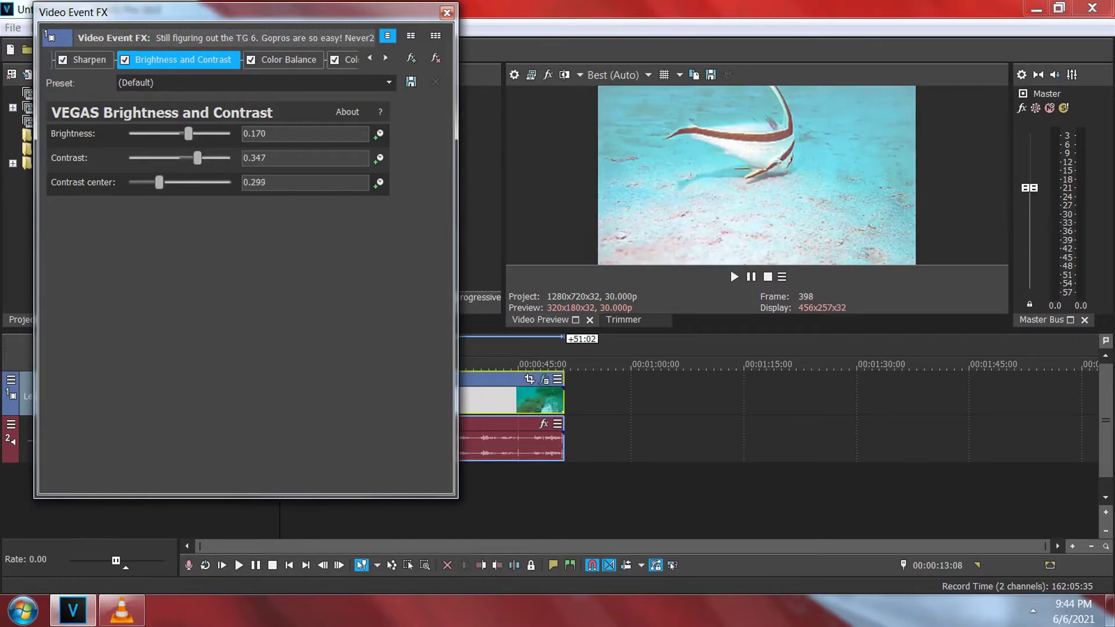
key("Right")
key("Right")
key("Right")
key("Right")
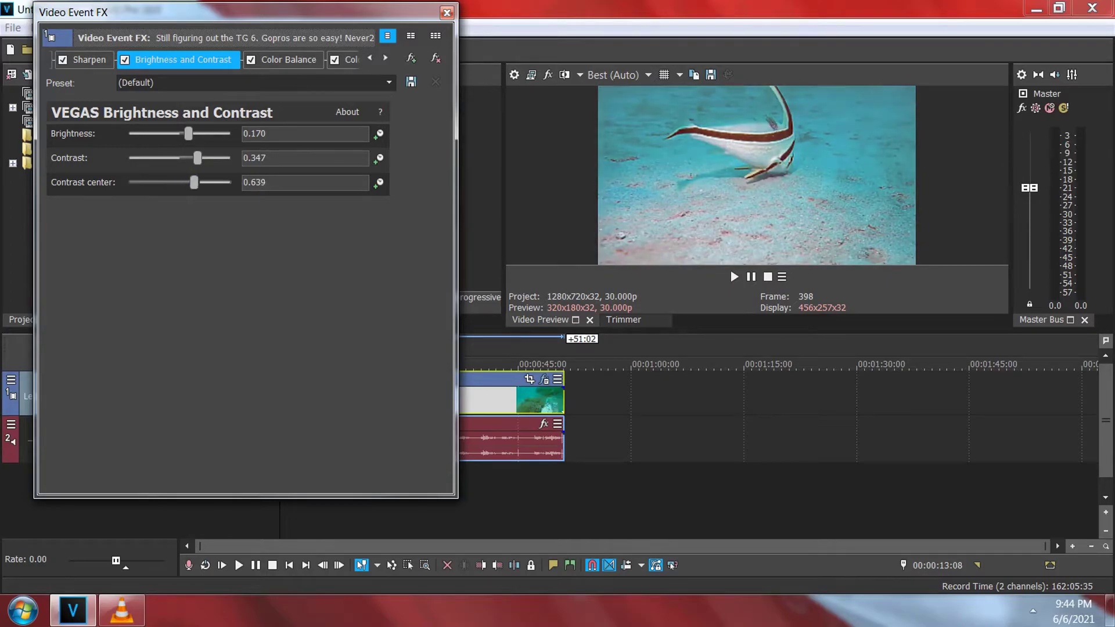
key("Right")
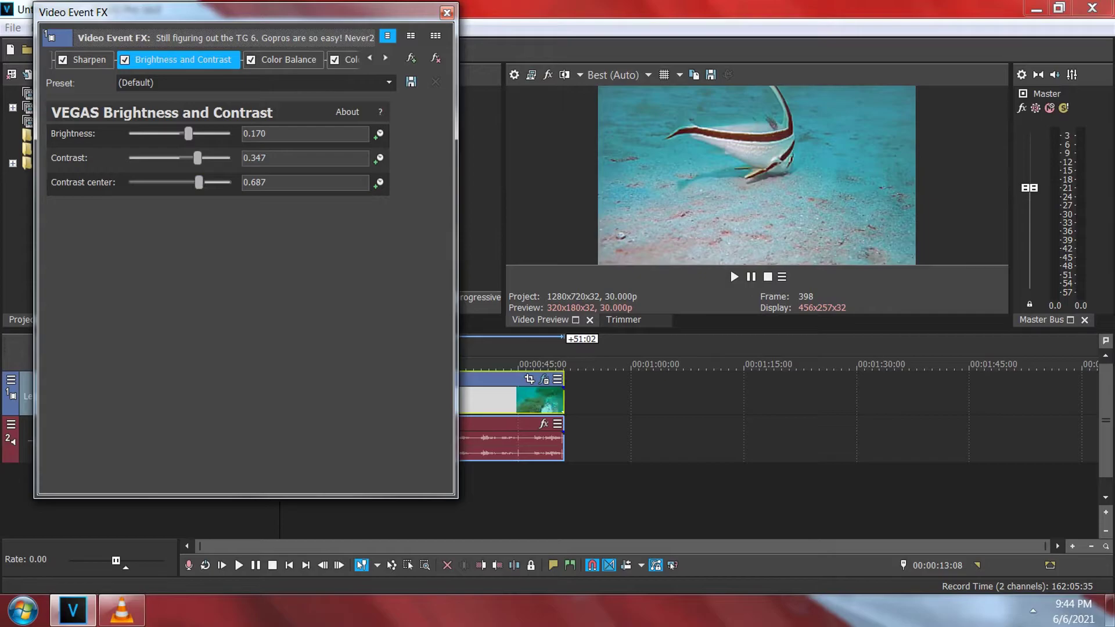
left_click(563, 75)
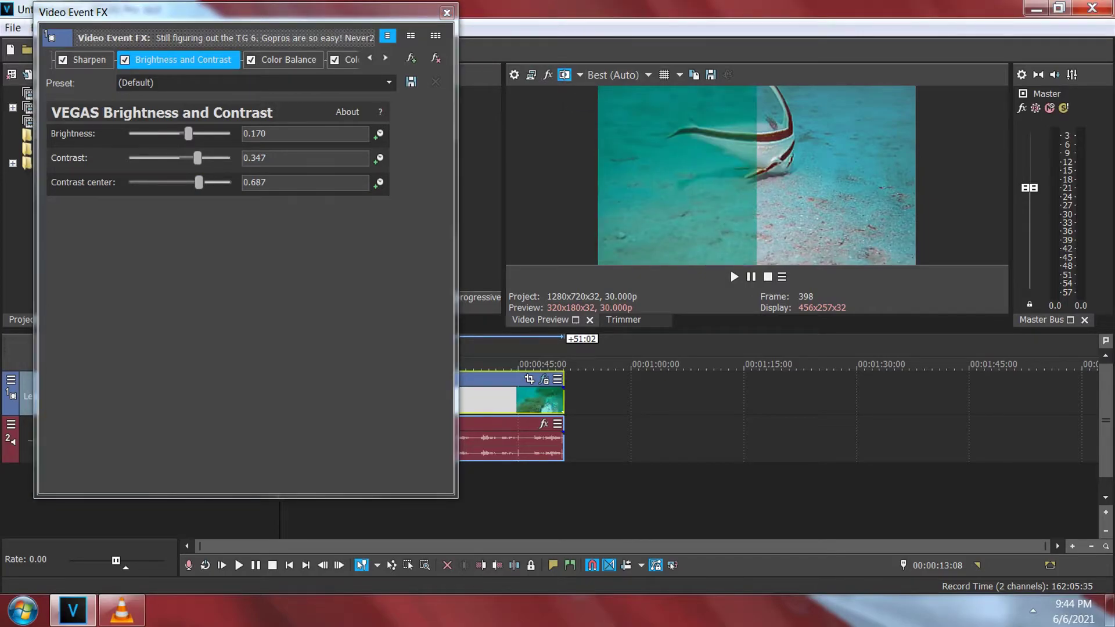
left_click(564, 75)
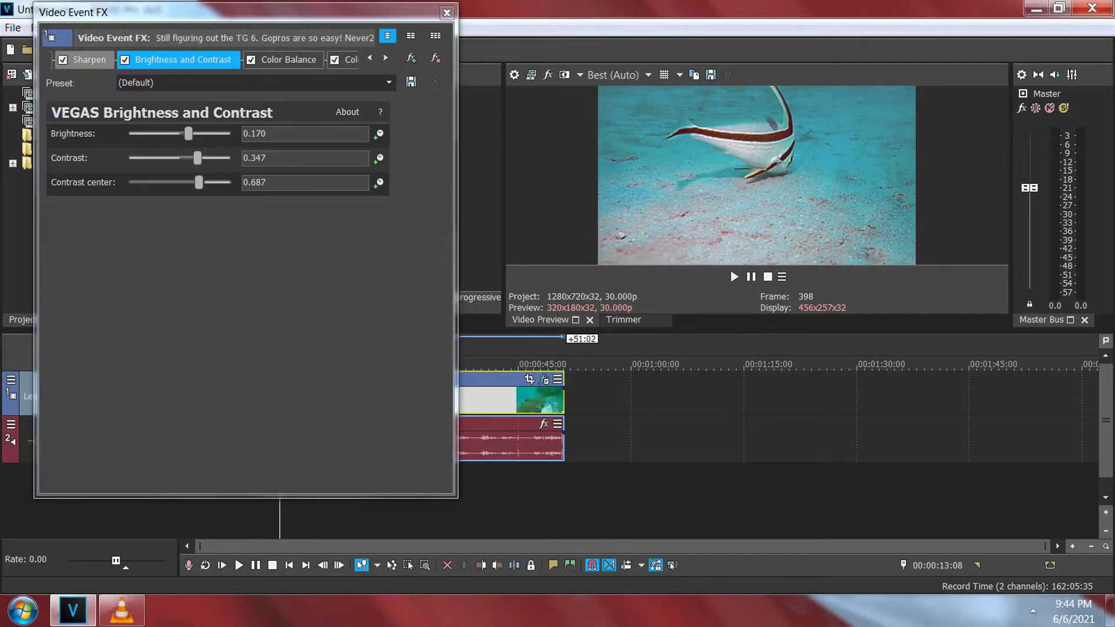
Set the Sharpen amount to 0.891 and compare the result using the effect's bypass and the split screen preview
left_click(87, 59)
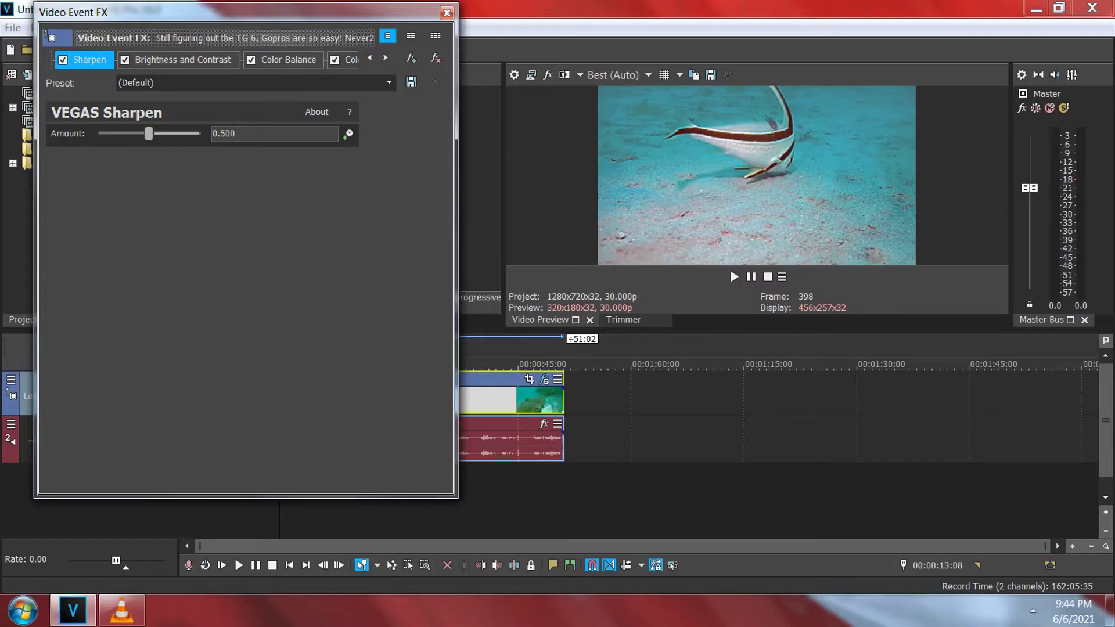
left_click_drag(149, 134, 189, 134)
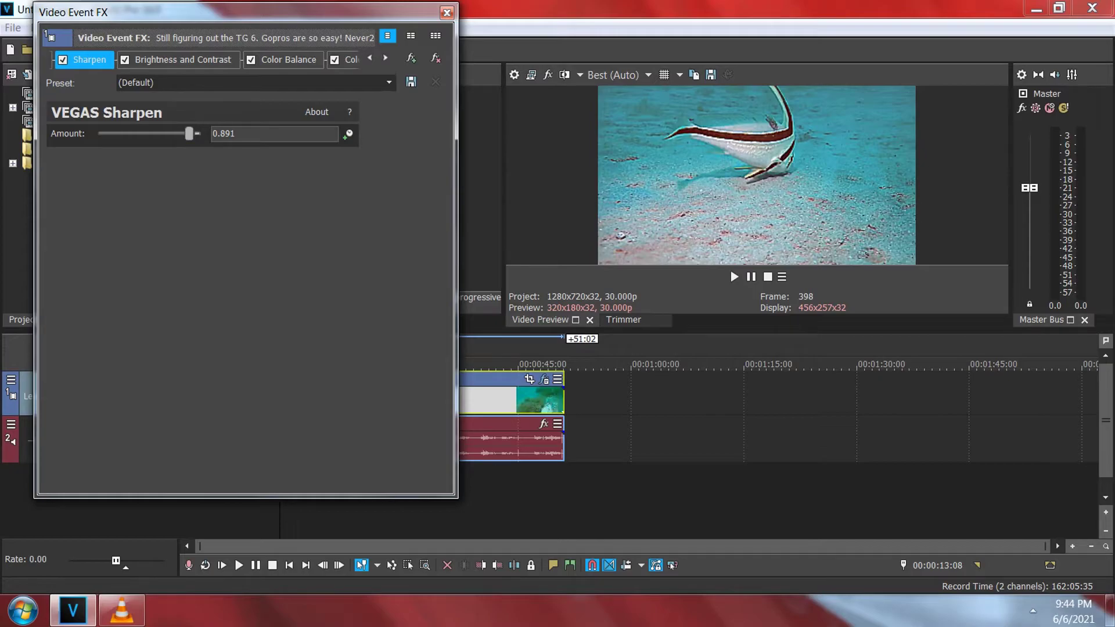
left_click(62, 59)
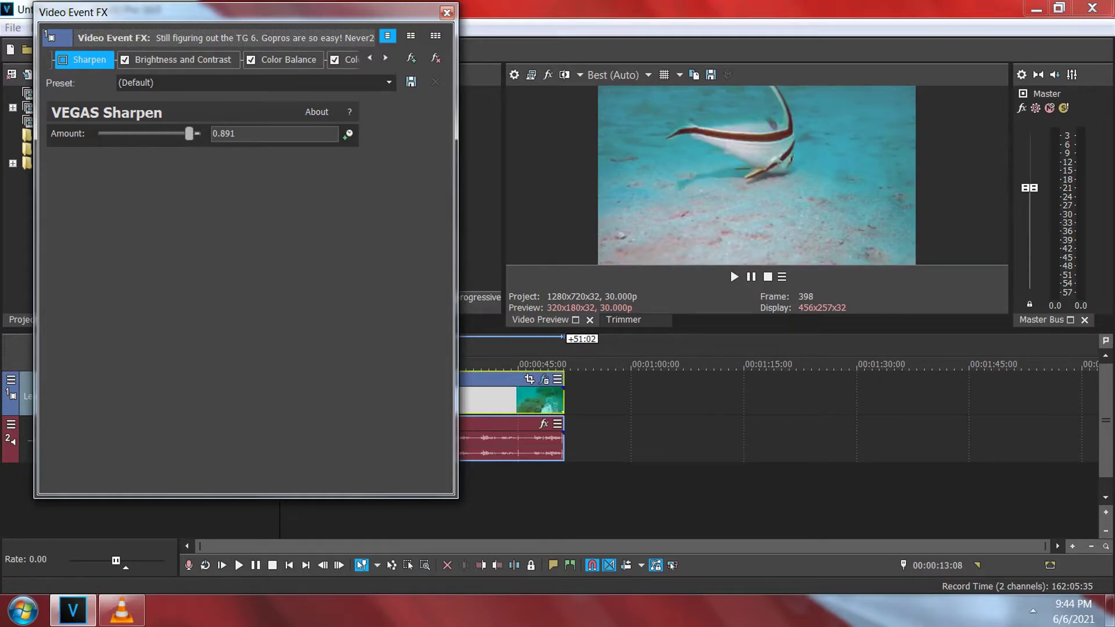
left_click(62, 59)
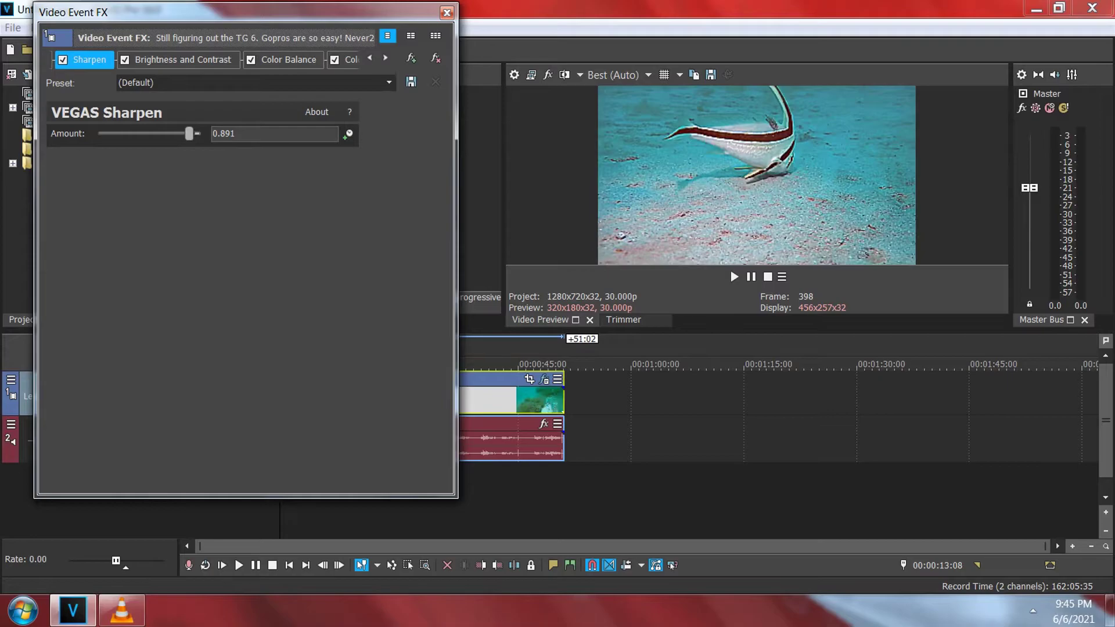
left_click(63, 59)
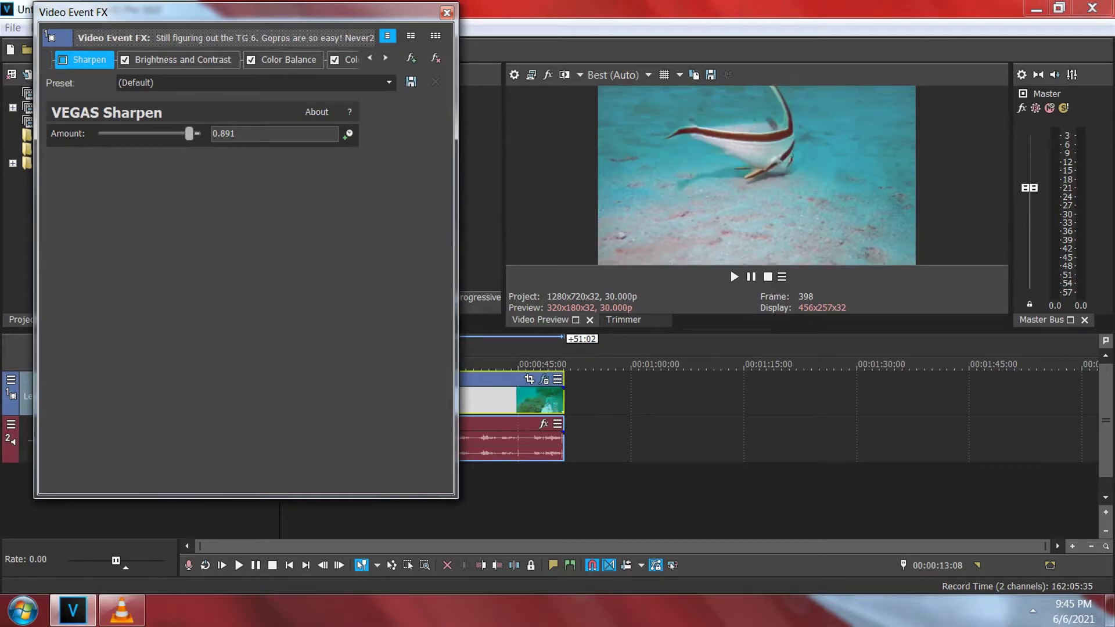
left_click(62, 60)
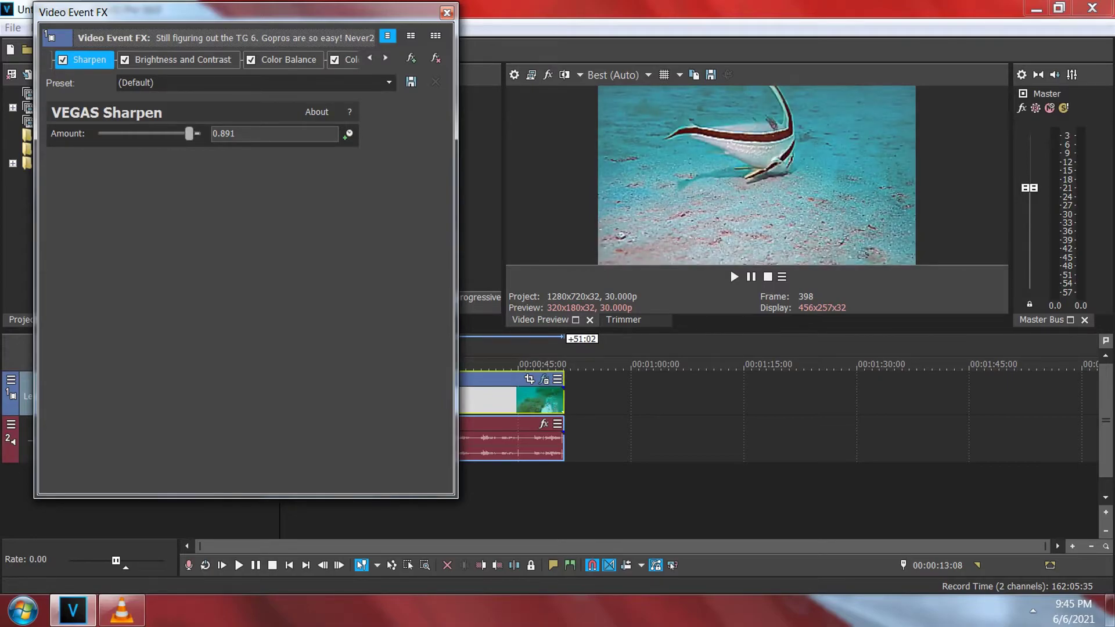
left_click(563, 74)
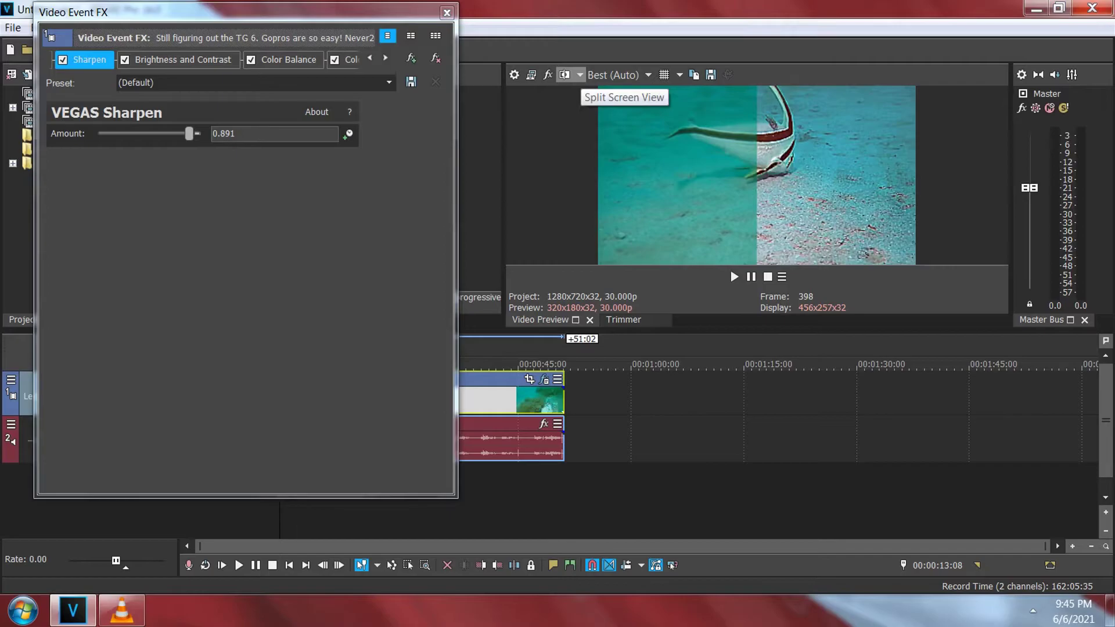
left_click(564, 74)
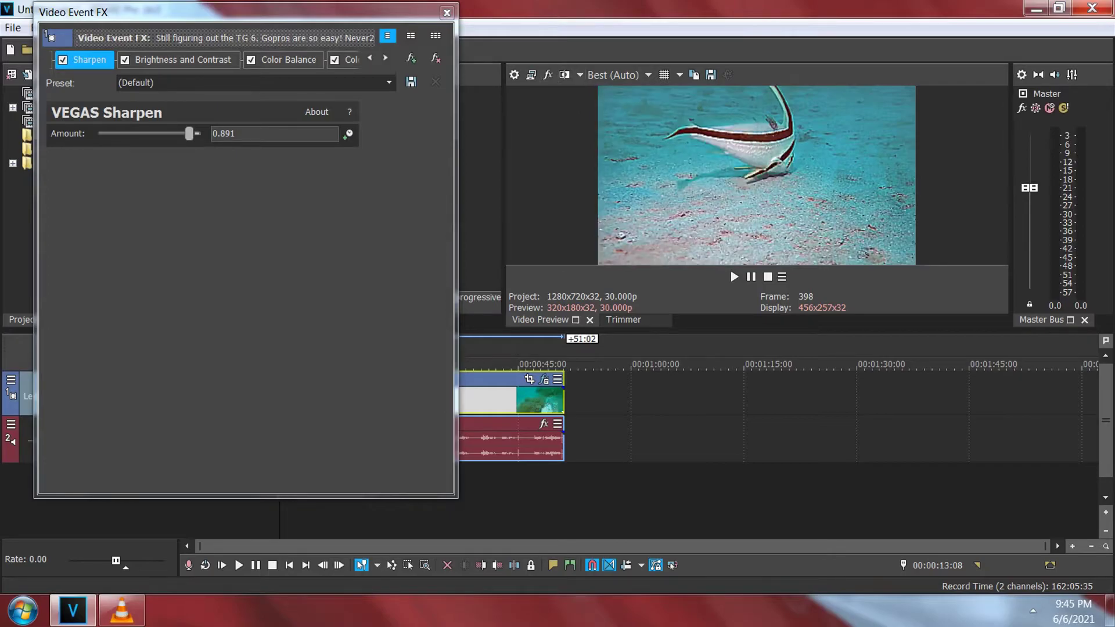
Shorten the effects window to uncover the timeline, and play and scrub through the clip to review the corrected footage
left_click_drag(244, 497, 244, 297)
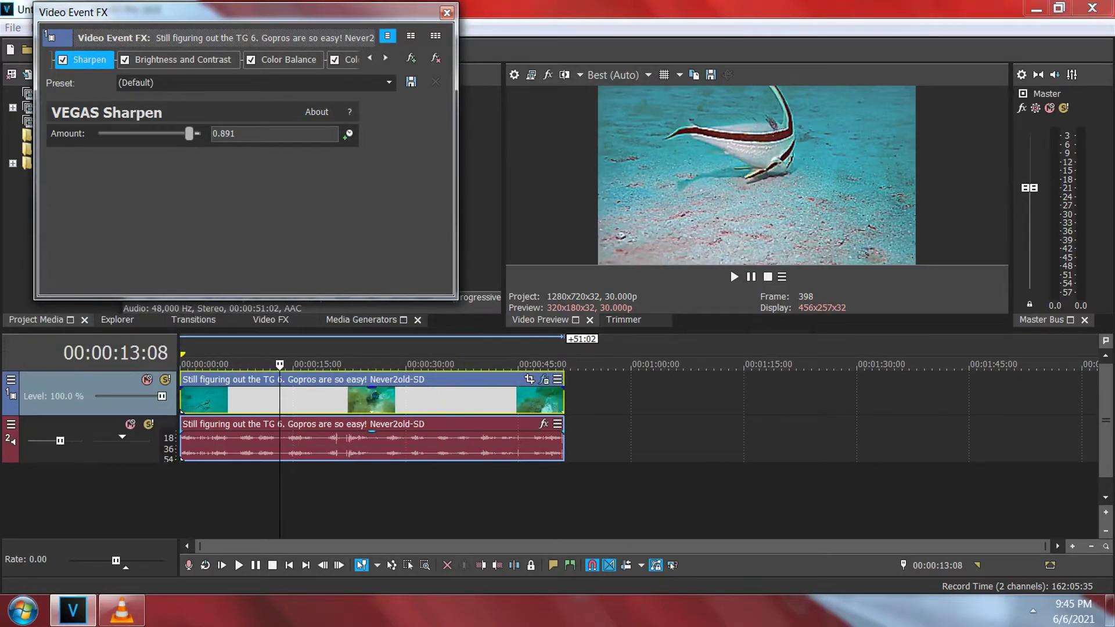
left_click(239, 565)
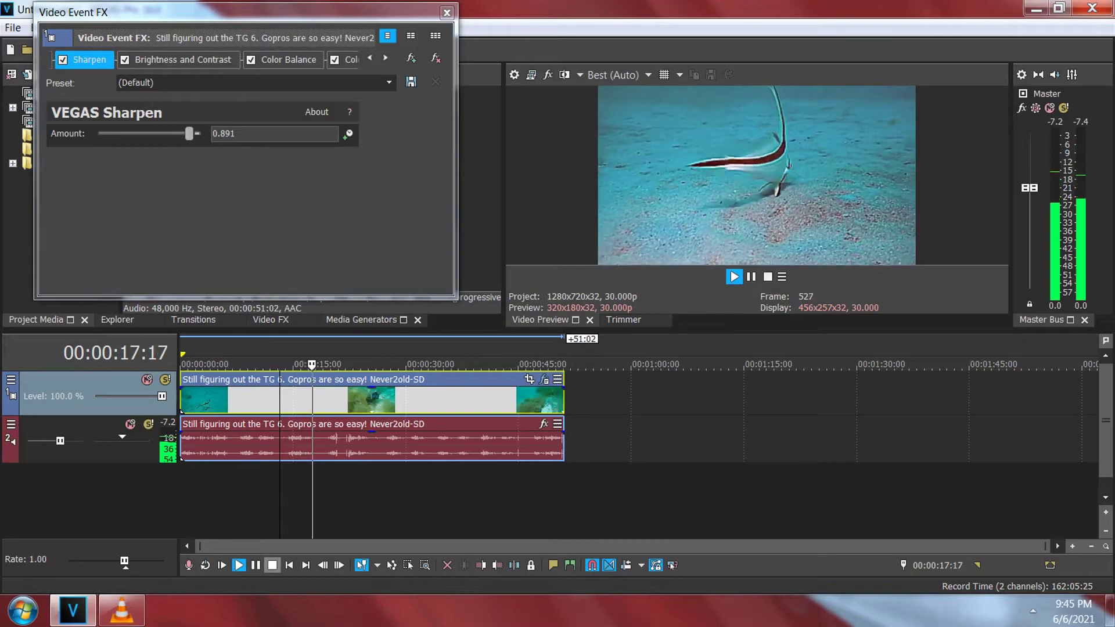
key("space")
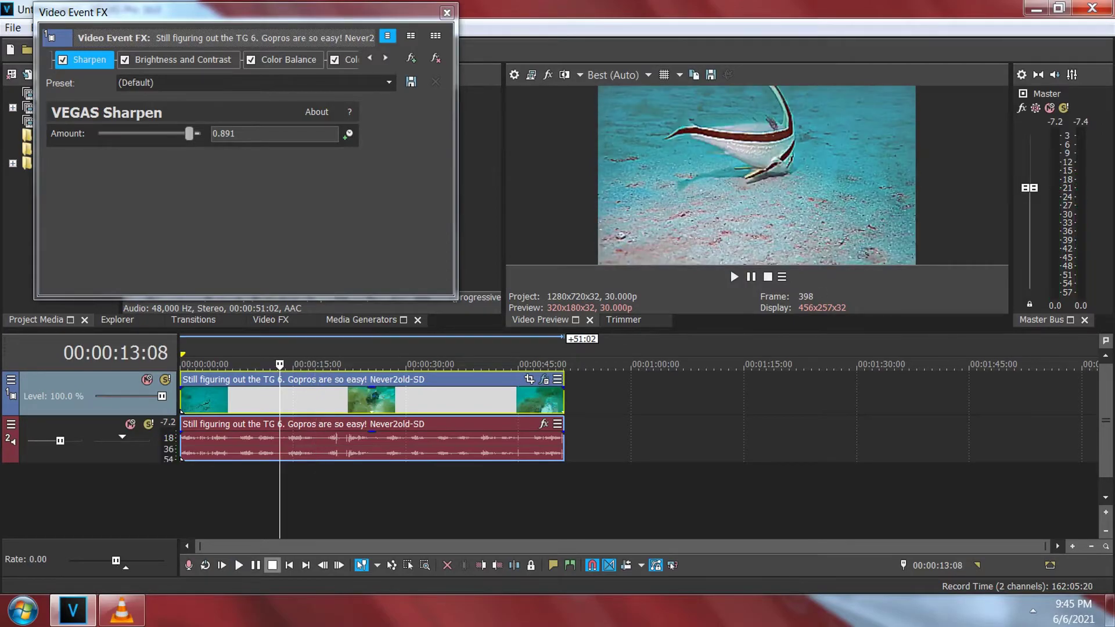
left_click(308, 364)
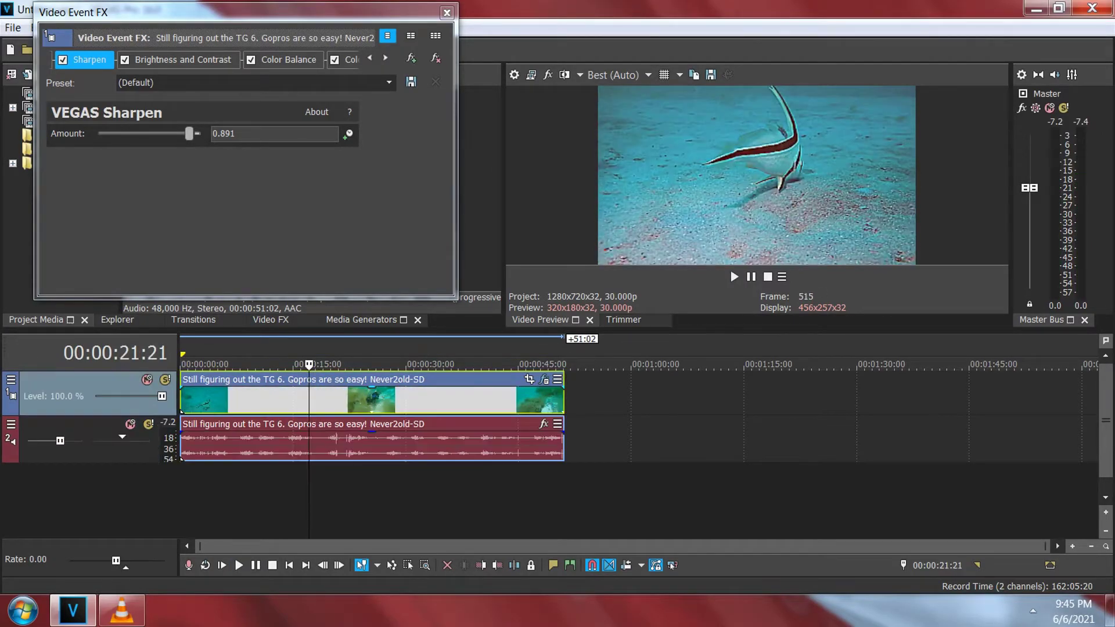
left_click(344, 364)
left_click(403, 364)
left_click(310, 364)
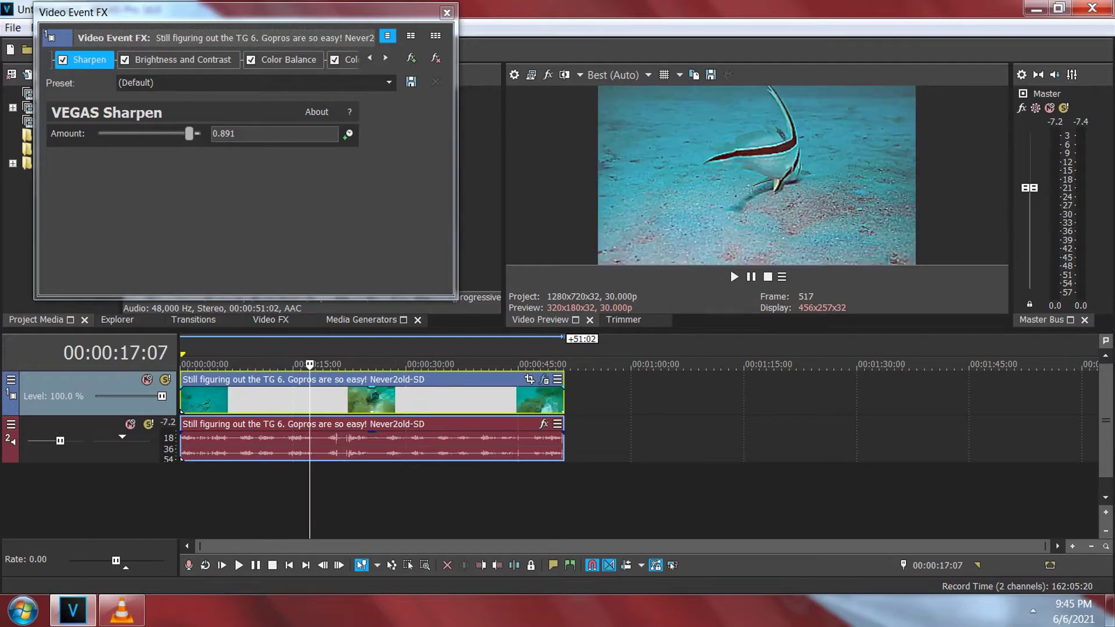
left_click(298, 364)
left_click(287, 364)
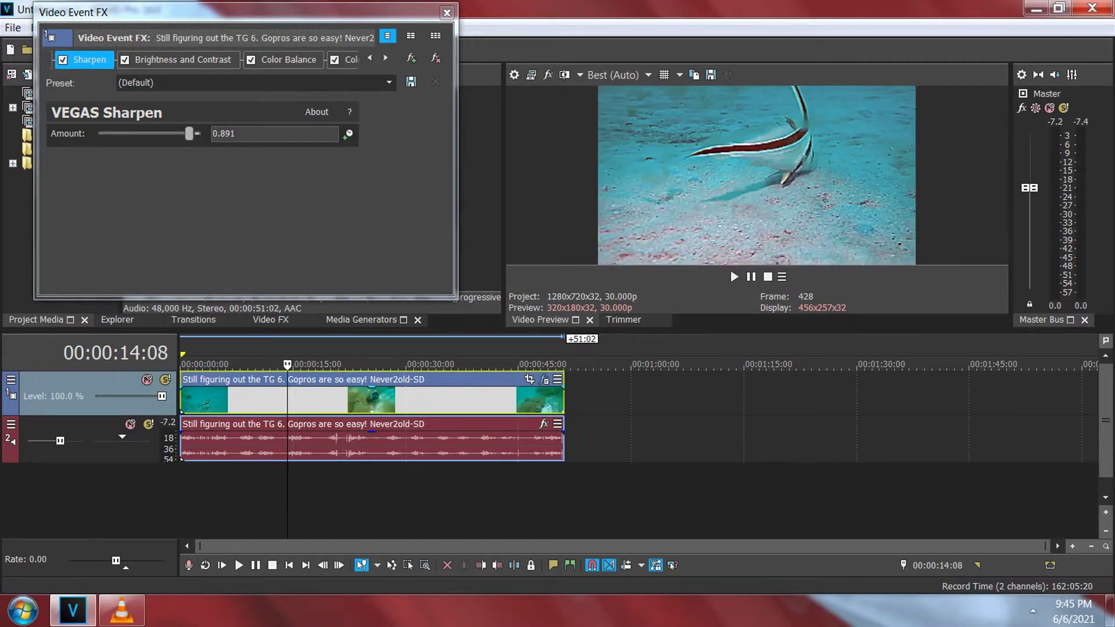
Place the playhead at 00:00:13:05 and save that frame as a JPEG snapshot in My Pictures
left_click(283, 364)
left_click(278, 364)
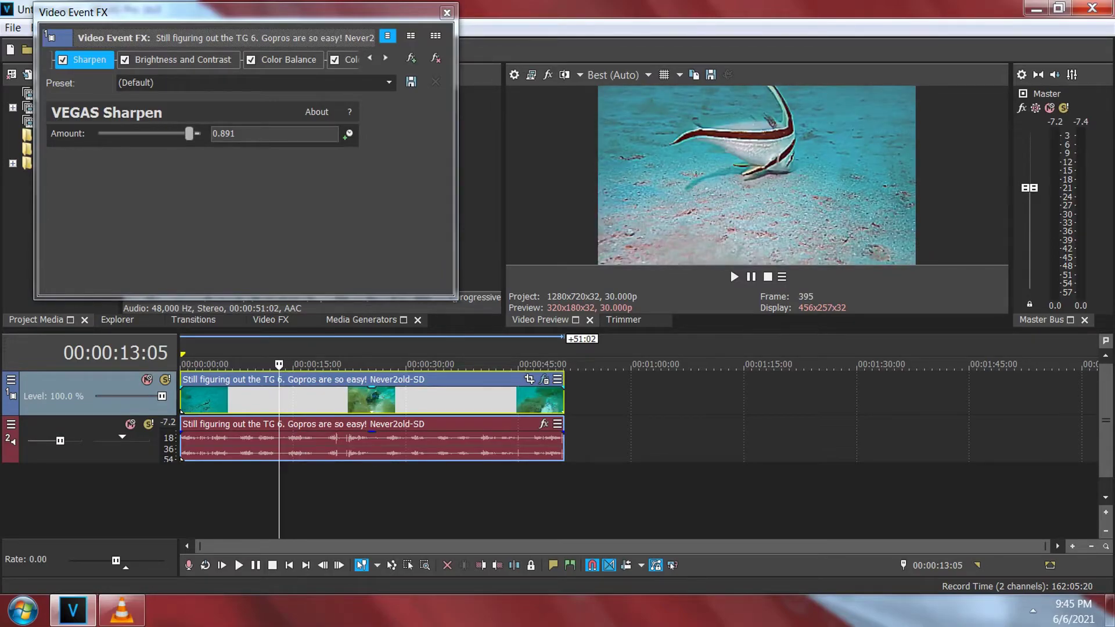
left_click(710, 74)
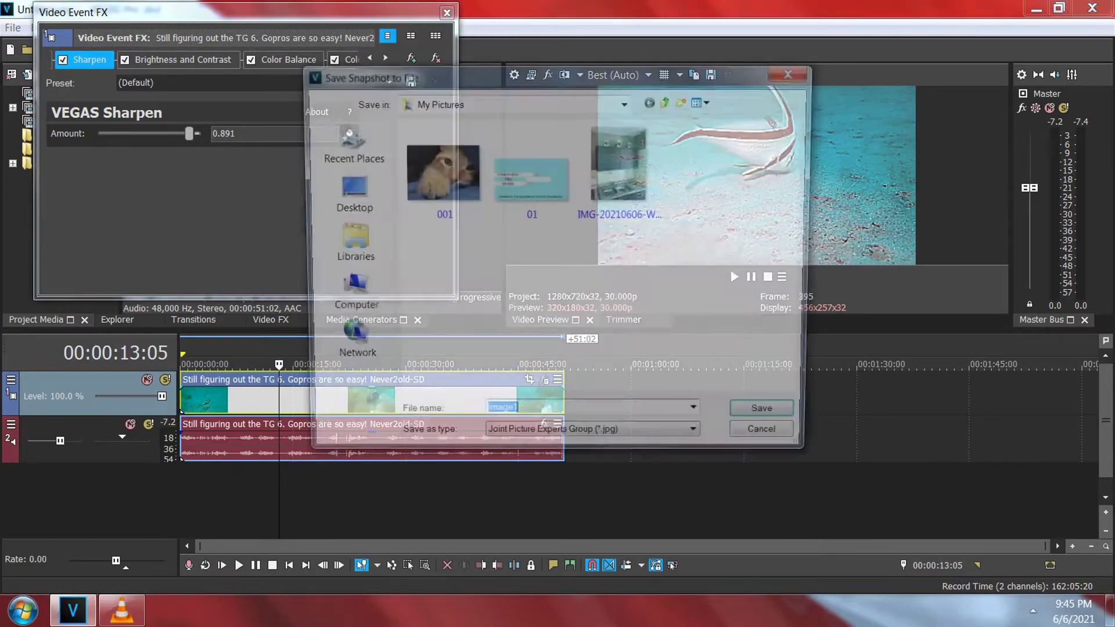
key("Return")
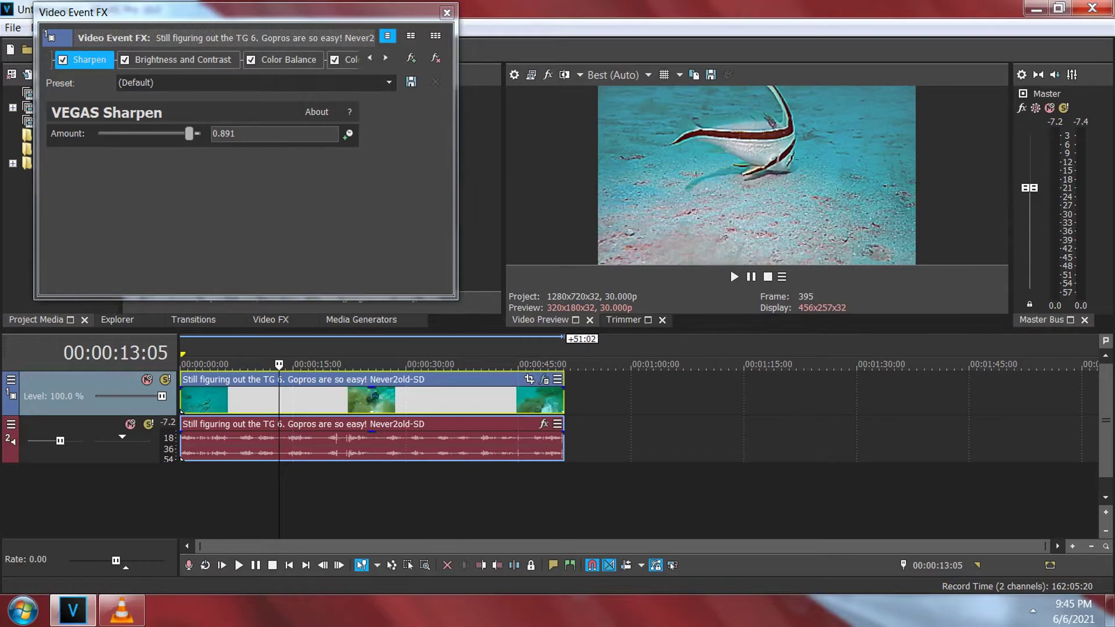
In the Color Balance effect, set the midtones' red to 0.112 and blue to 0.065
left_click(289, 60)
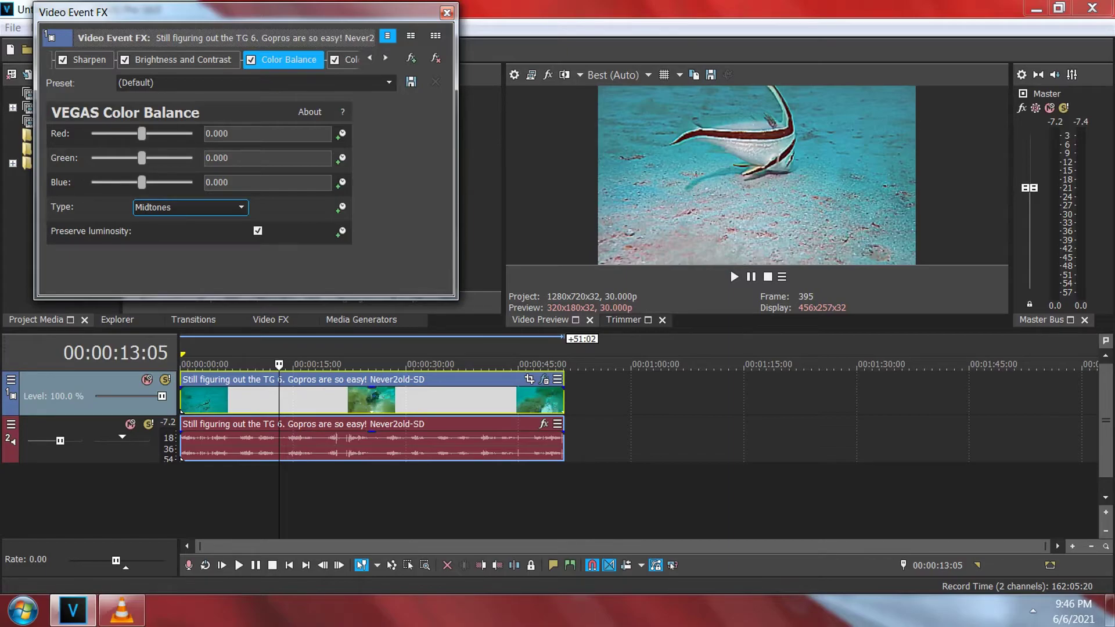
left_click_drag(141, 134, 153, 133)
left_click(141, 182)
left_click_drag(142, 183, 146, 182)
left_click_drag(152, 183, 149, 182)
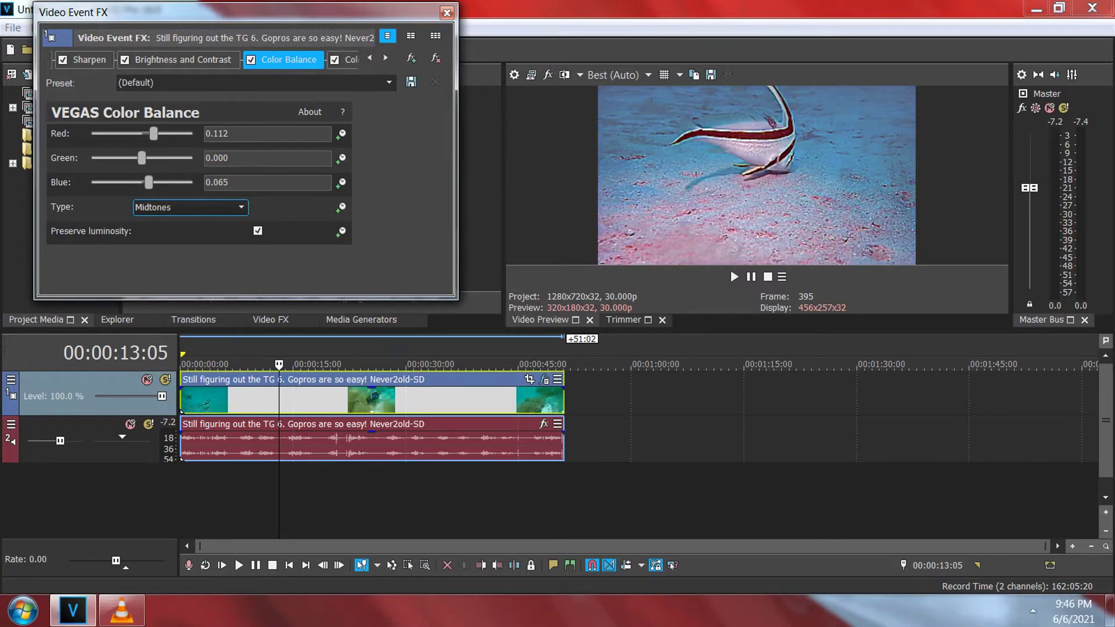
Play the clip briefly in split screen view to compare the color-balanced footage with the original, and restore the full preview
left_click(563, 74)
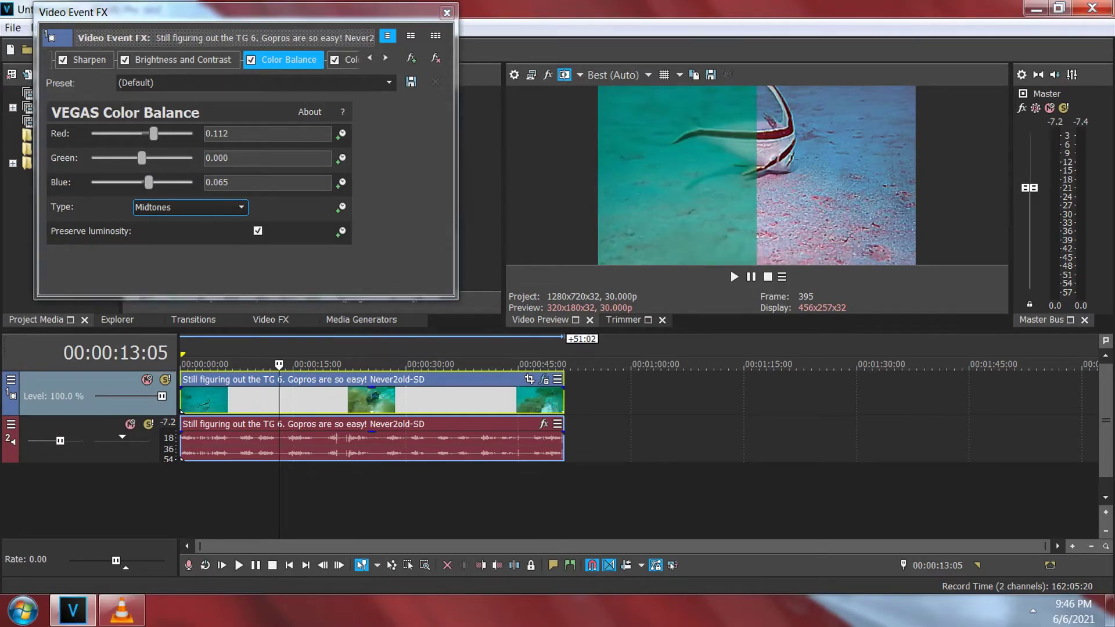
left_click(255, 565)
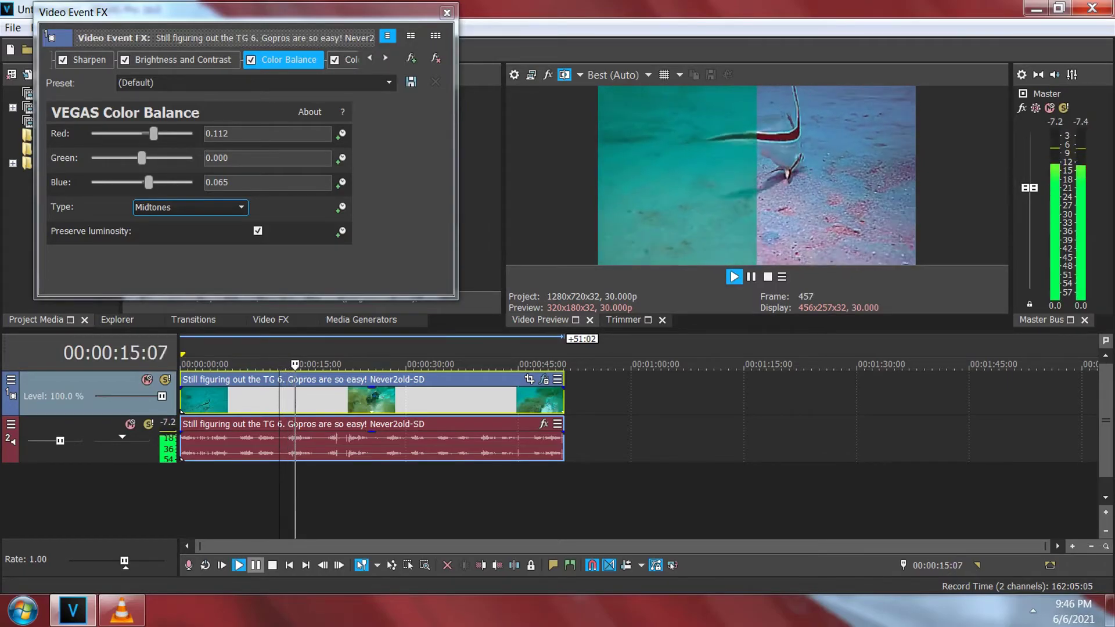
left_click(256, 565)
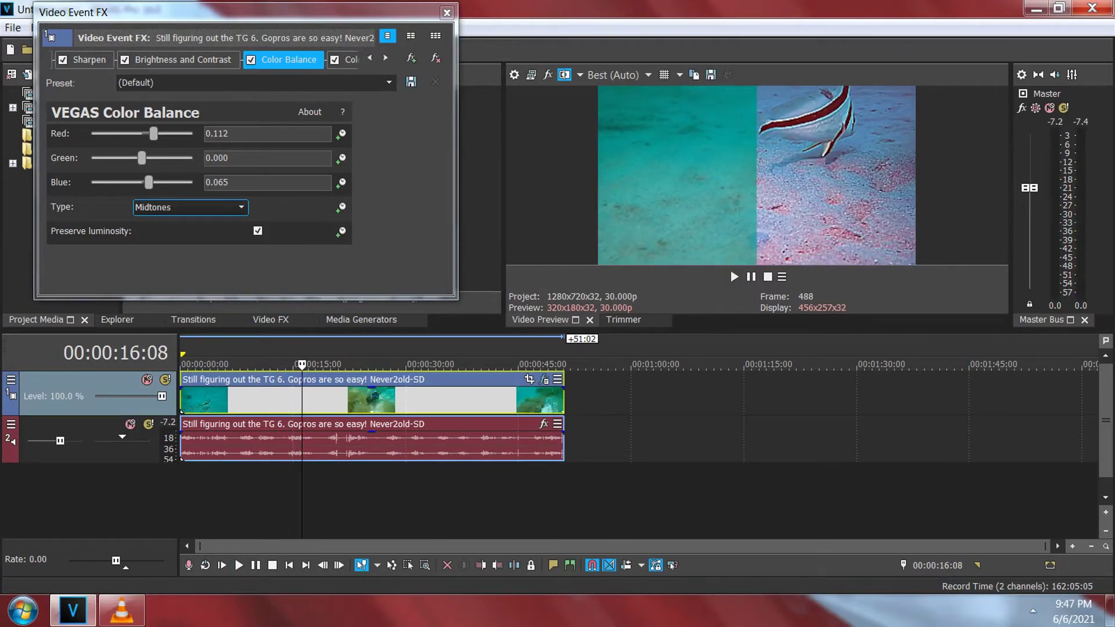
left_click(564, 74)
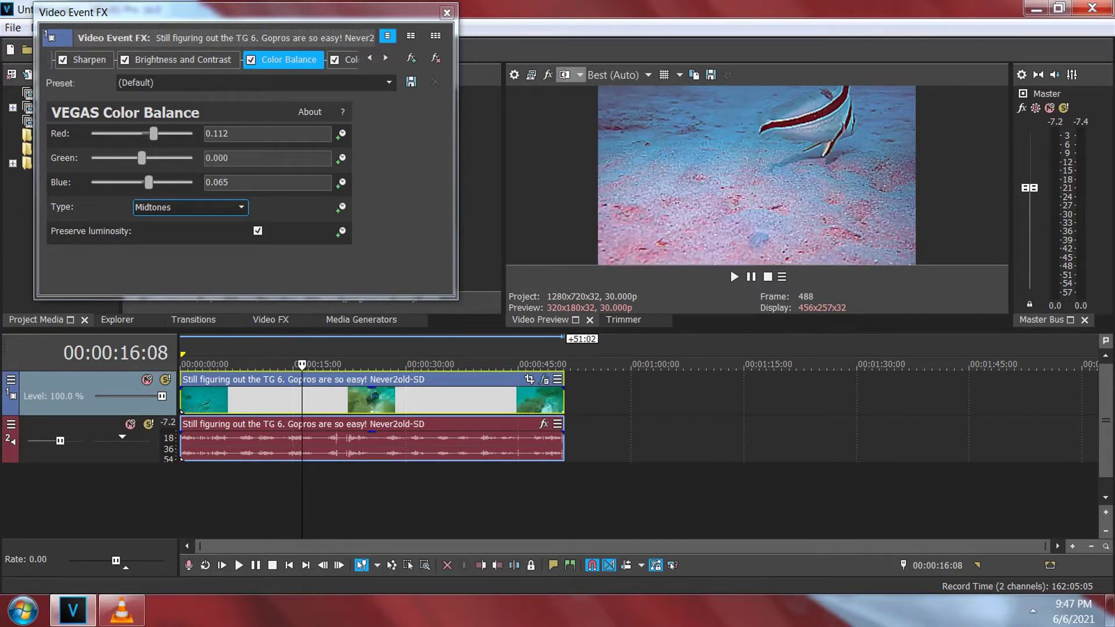
In the Color Curves effect, bend the RGB curve slightly upward in the shadows using the lower-end point's handle
left_click(385, 58)
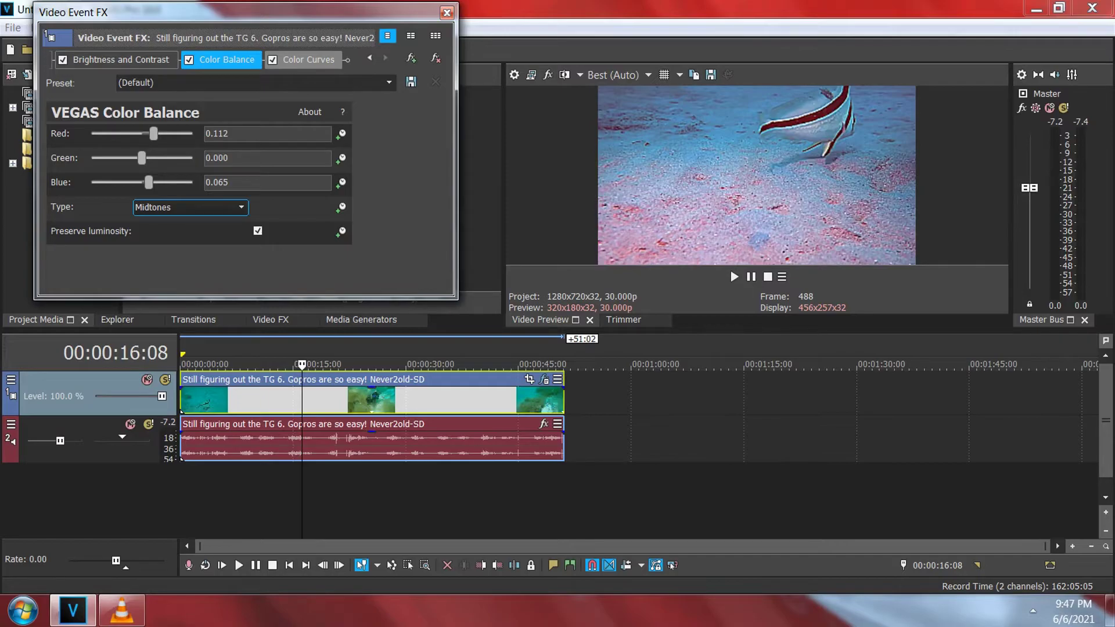
left_click(309, 59)
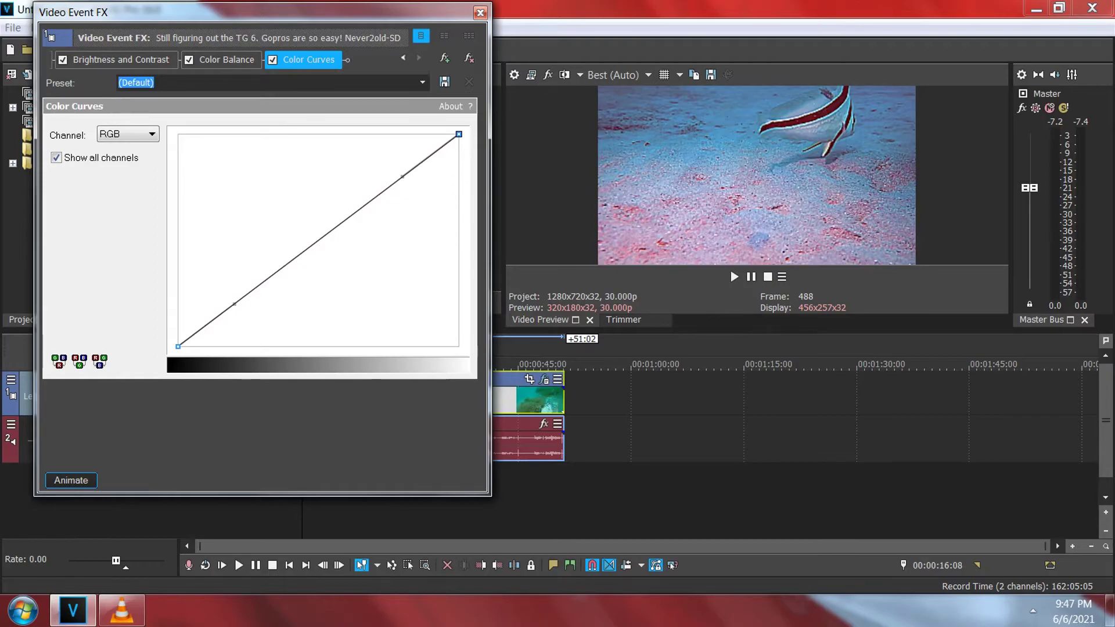
left_click(178, 347)
left_click_drag(234, 304, 270, 289)
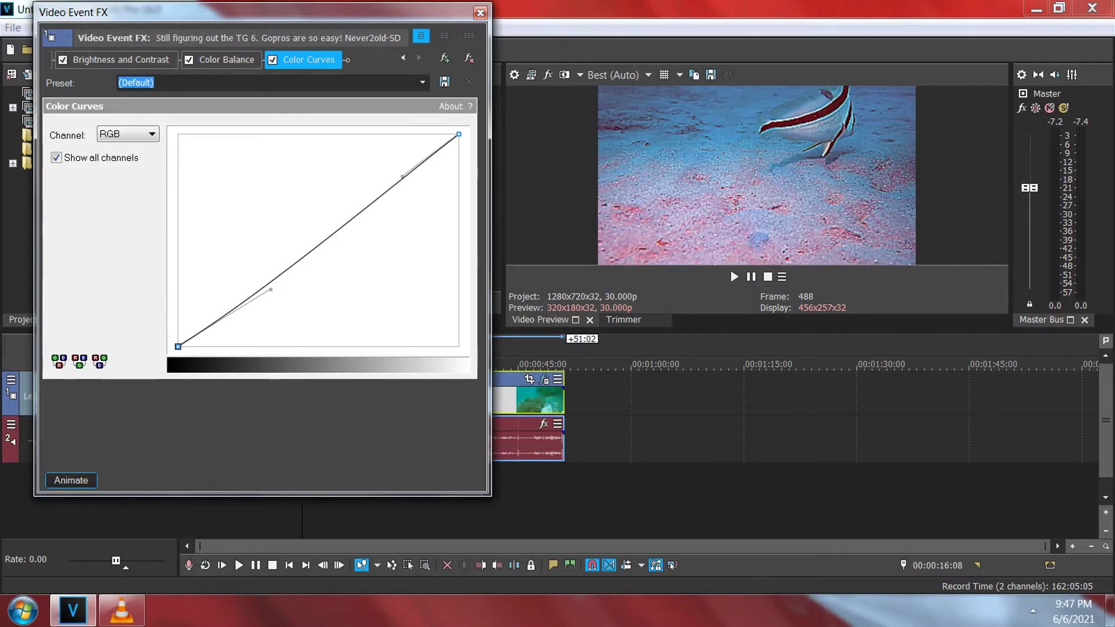
In the Color Curves effect, bend the RGB curve upward in the highlights using the upper-end point's handle, and close the effects window
left_click(459, 134)
left_click_drag(402, 176, 325, 169)
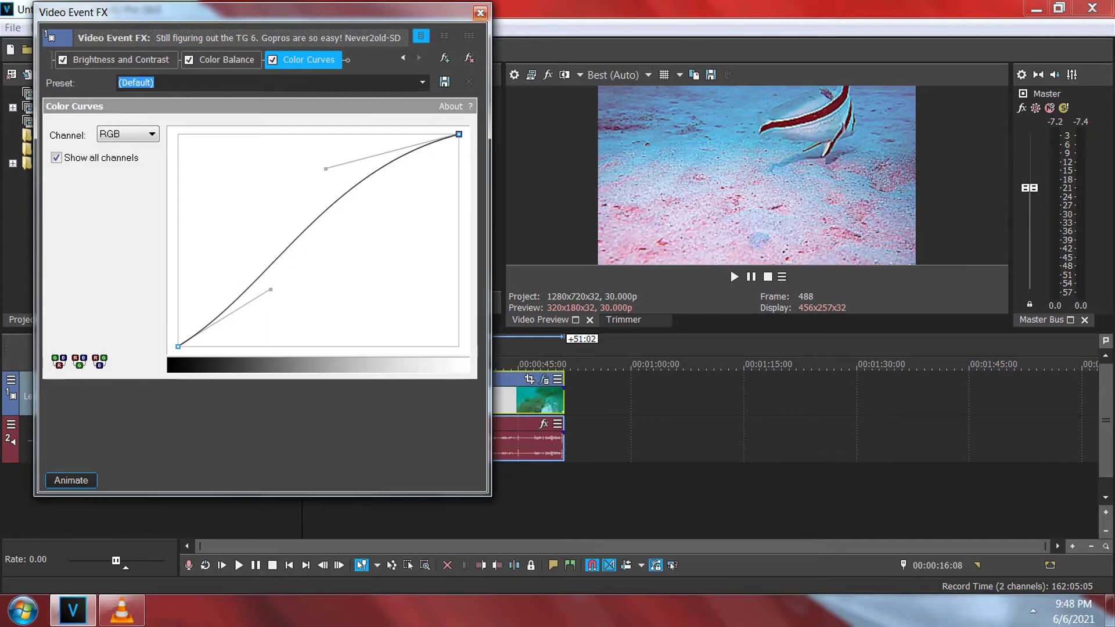
key("Escape")
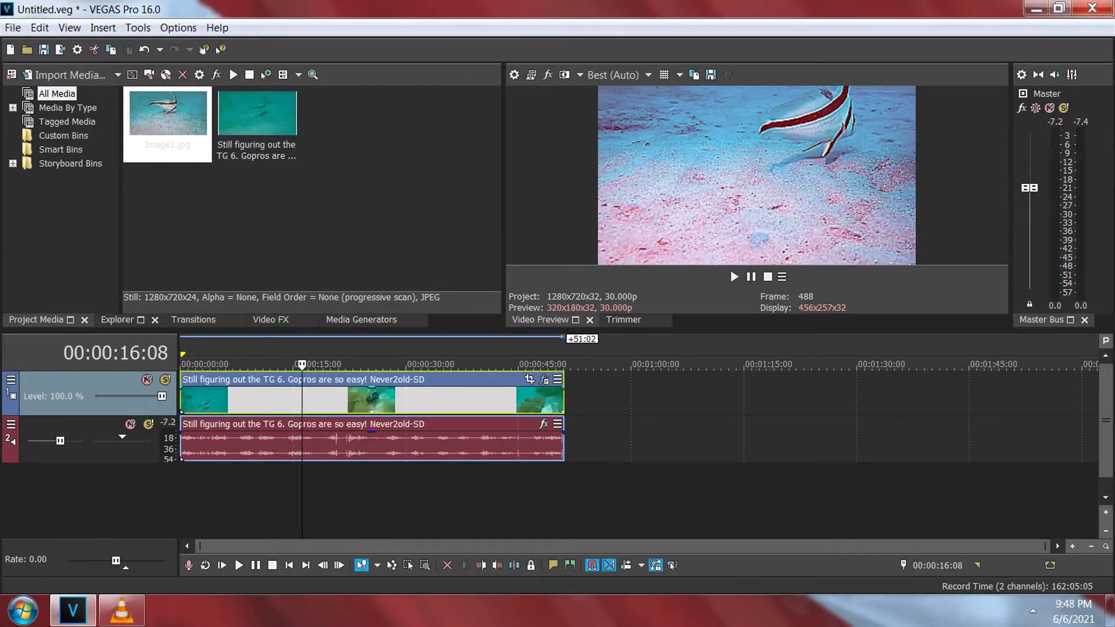
left_click(564, 74)
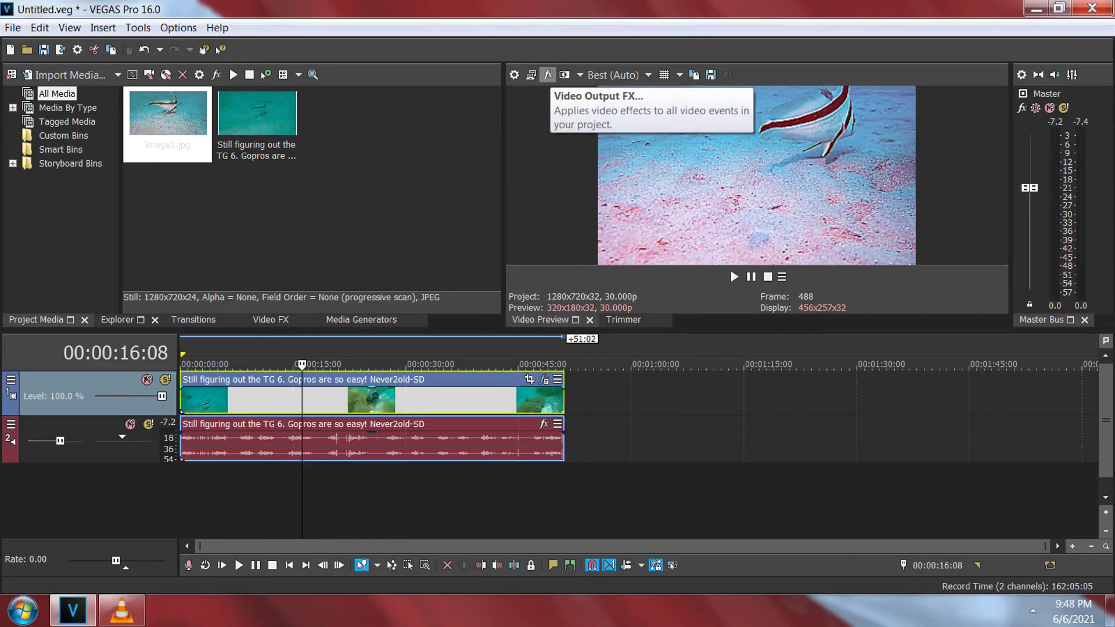
left_click(547, 74)
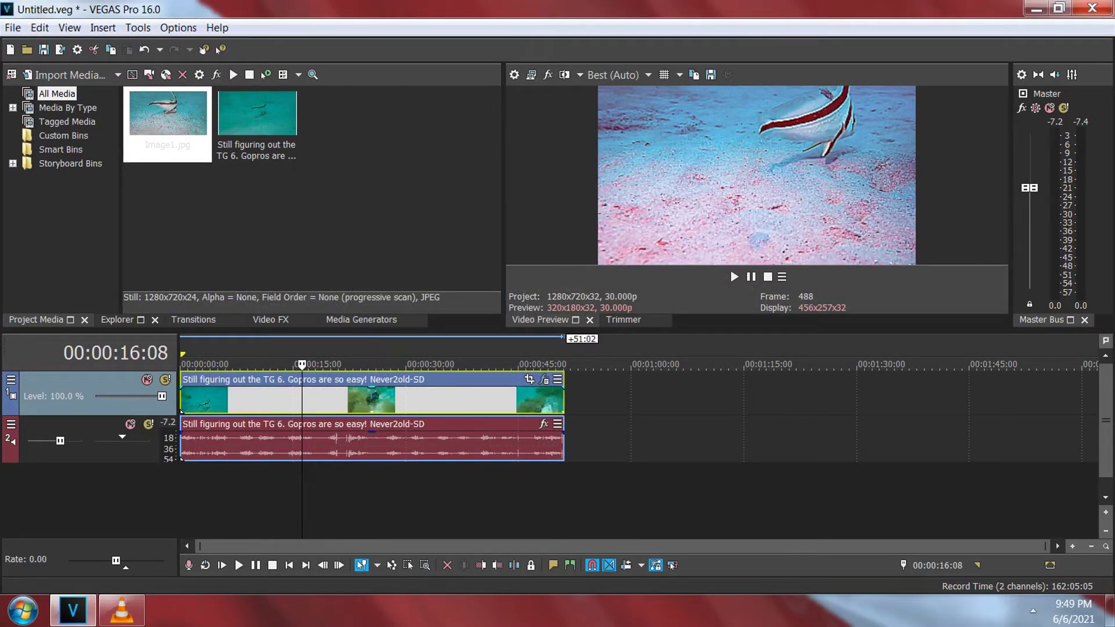
Add the VEGAS Dual Fish Eye Stitching effect to the video event's effect chain after Color Curves
left_click(299, 493)
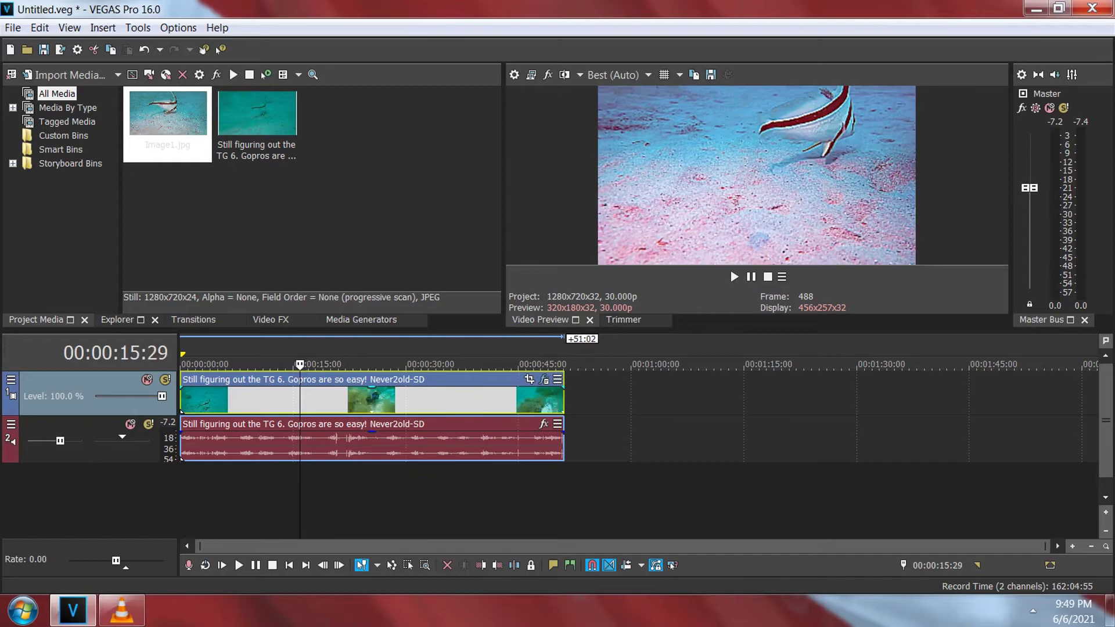
right_click(300, 395)
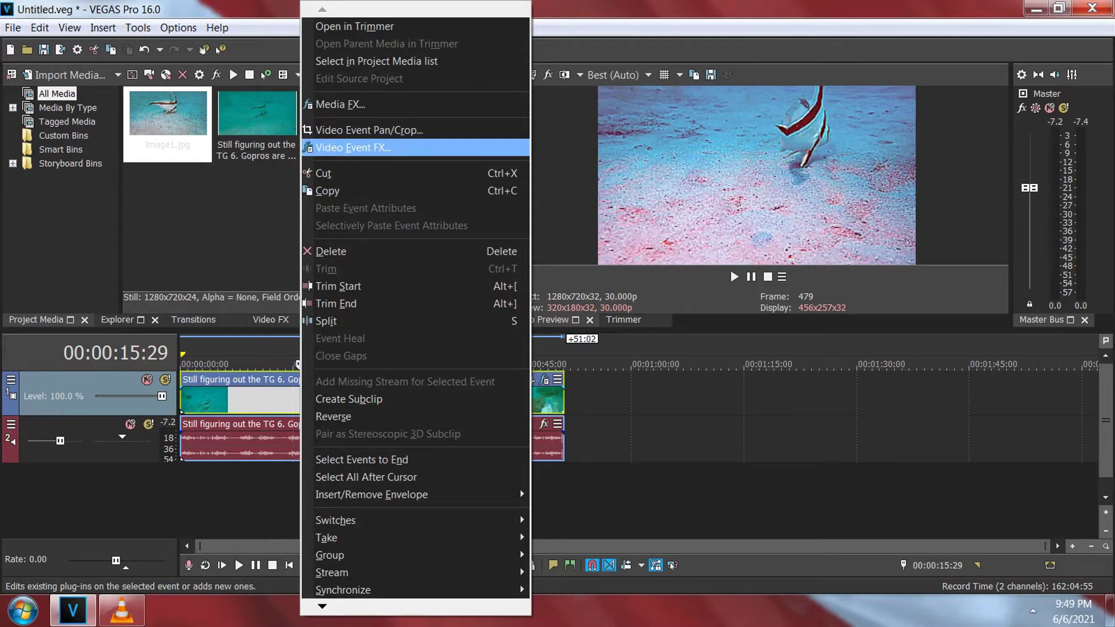
left_click(353, 148)
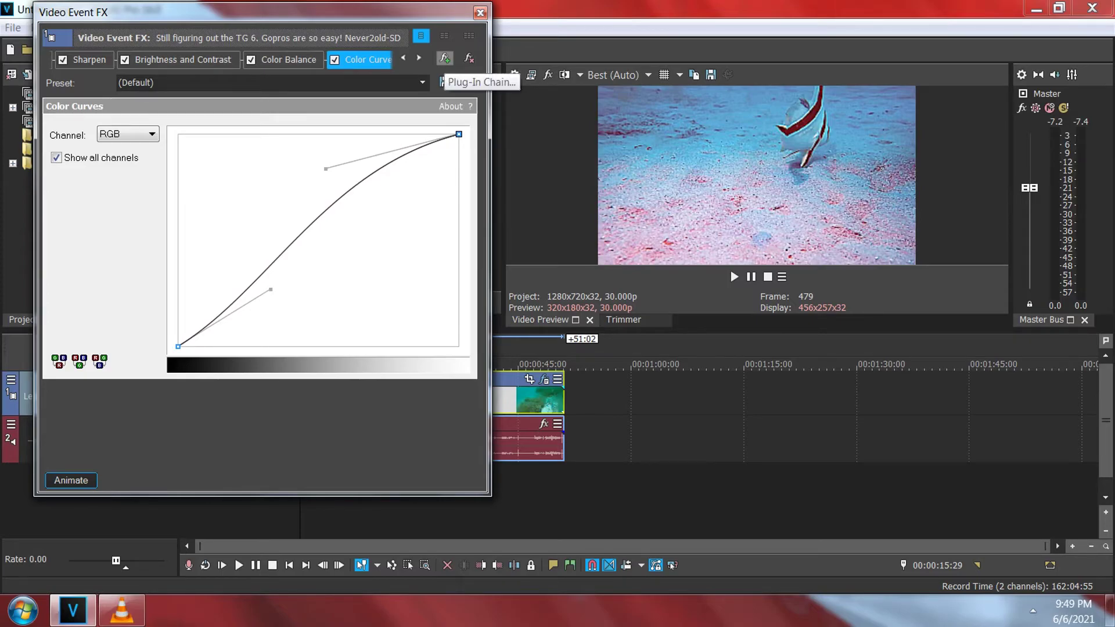
left_click(445, 58)
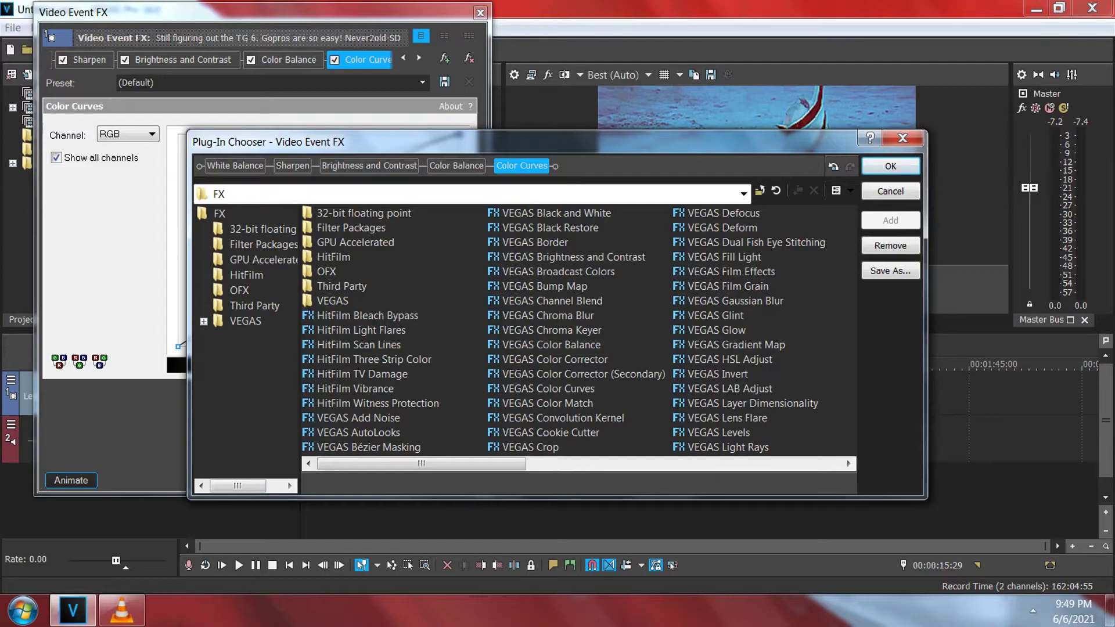
left_click(755, 242)
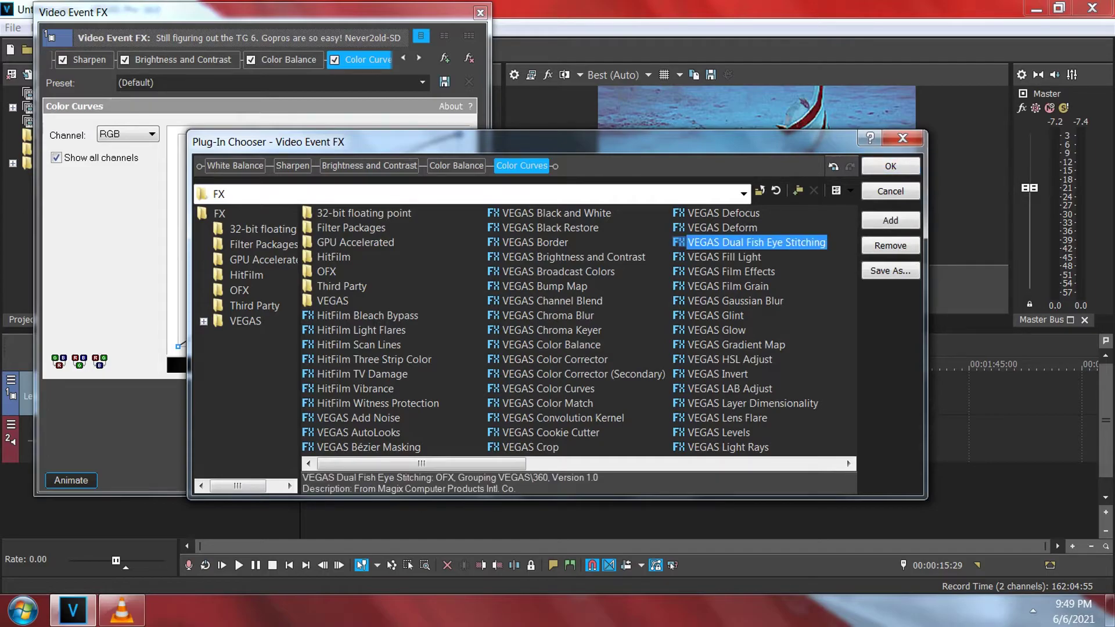
left_click(890, 221)
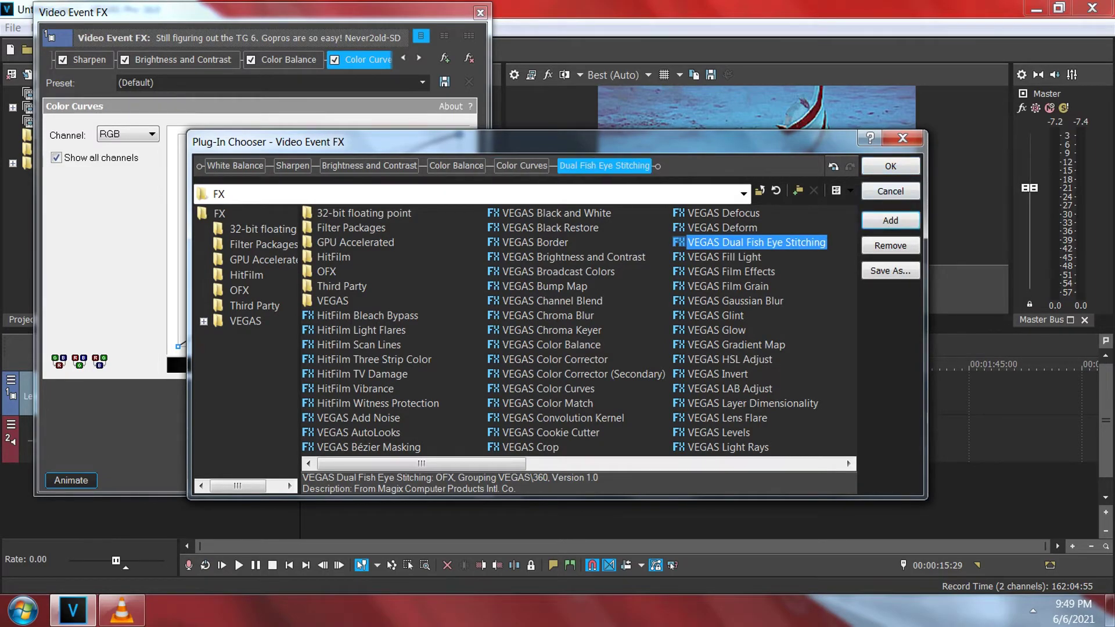
key("Return")
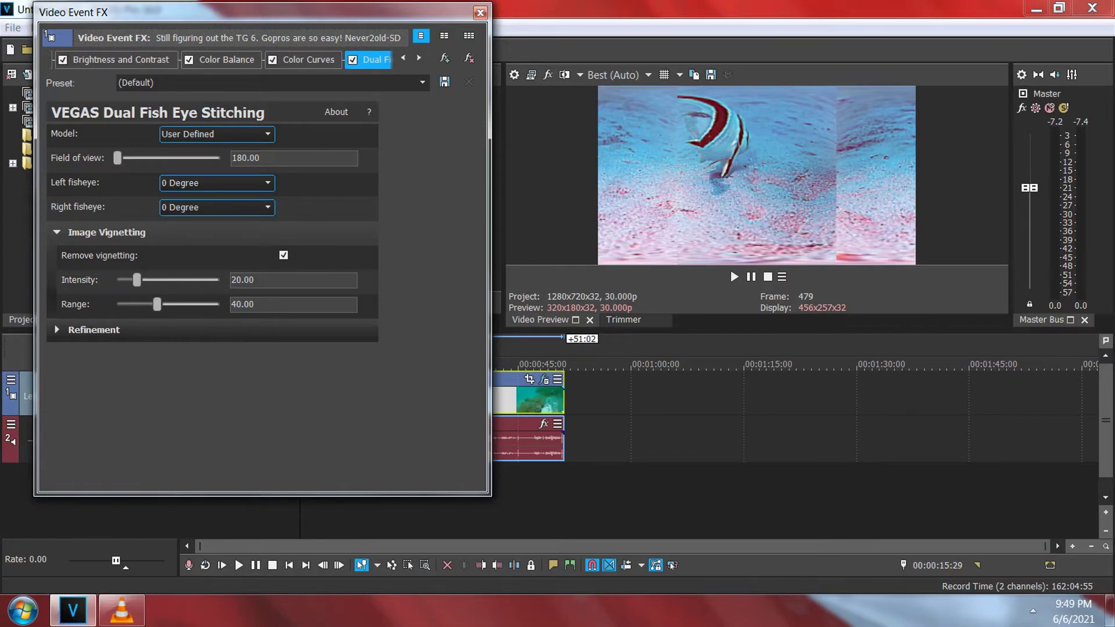
Toggle the Dual Fish Eye Stitching effect off and on to compare, remove it from the chain and close the effects window
key("space")
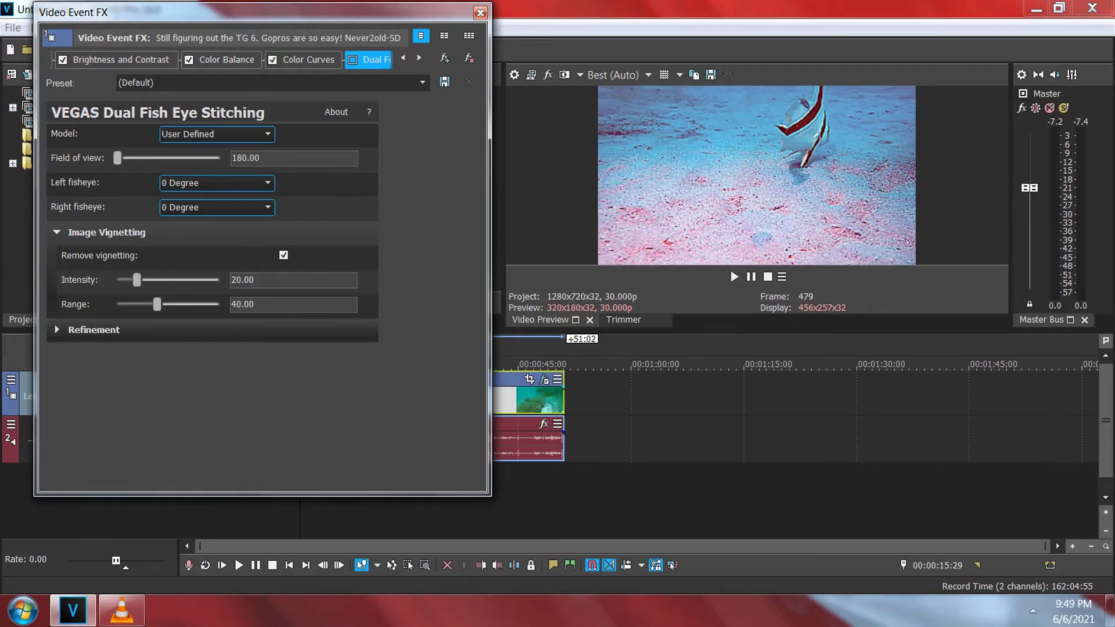
key("space")
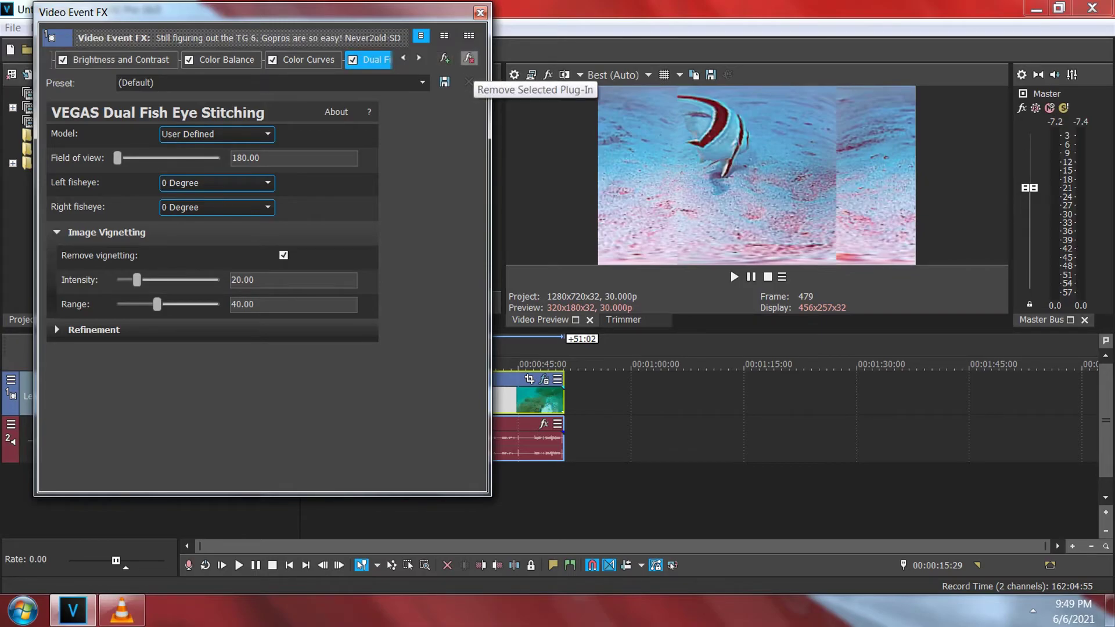
left_click(469, 58)
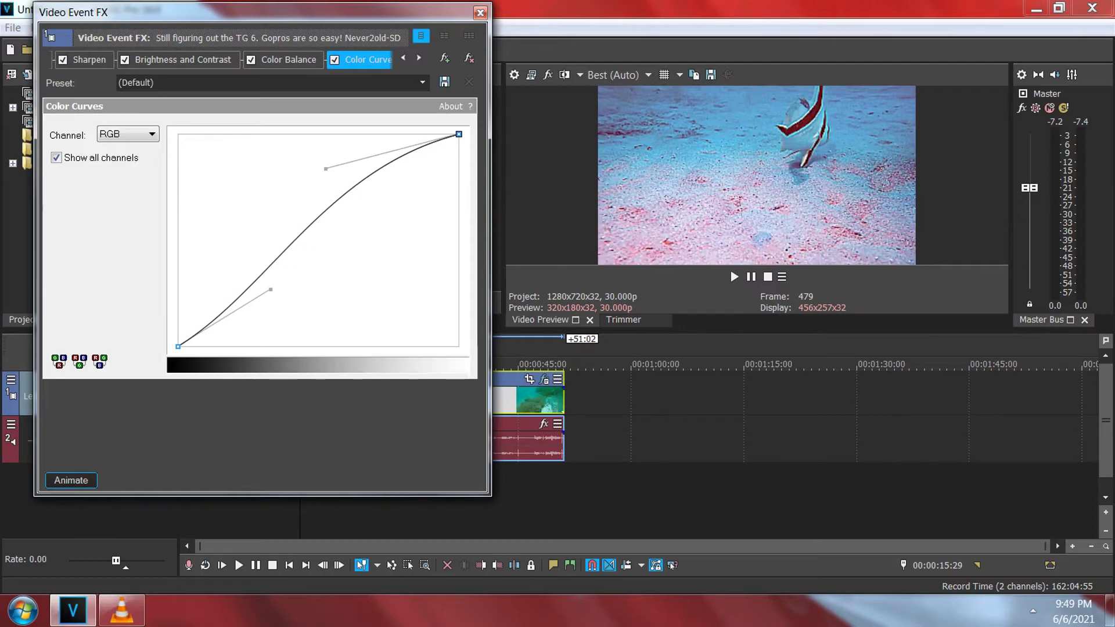
left_click(480, 12)
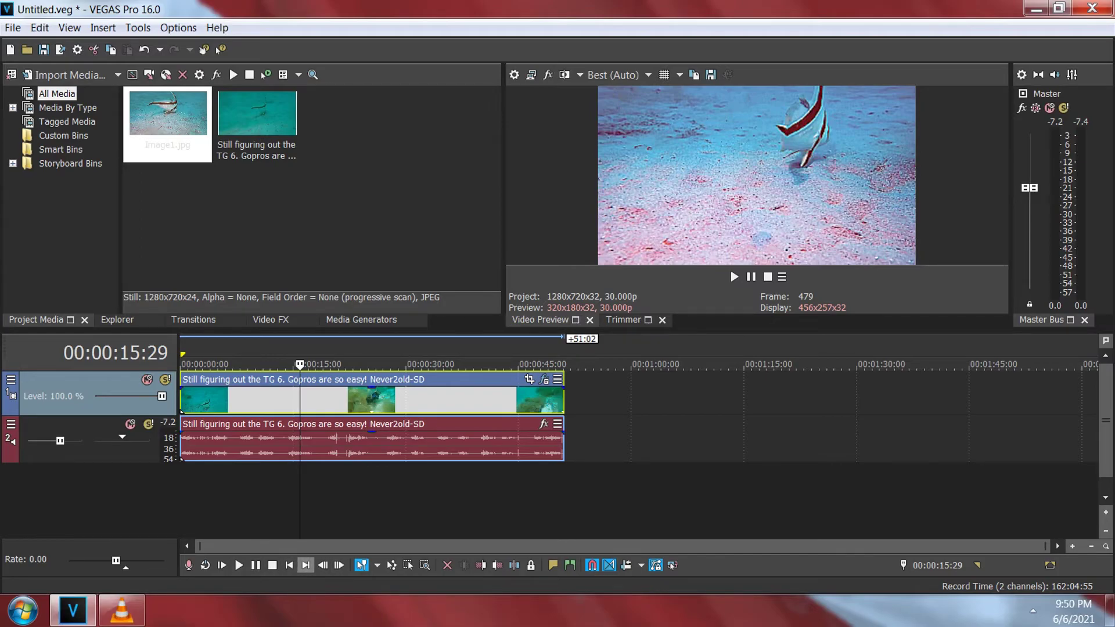
Play the color-corrected clip briefly from the beginning and stop playback
left_click(289, 565)
key("space")
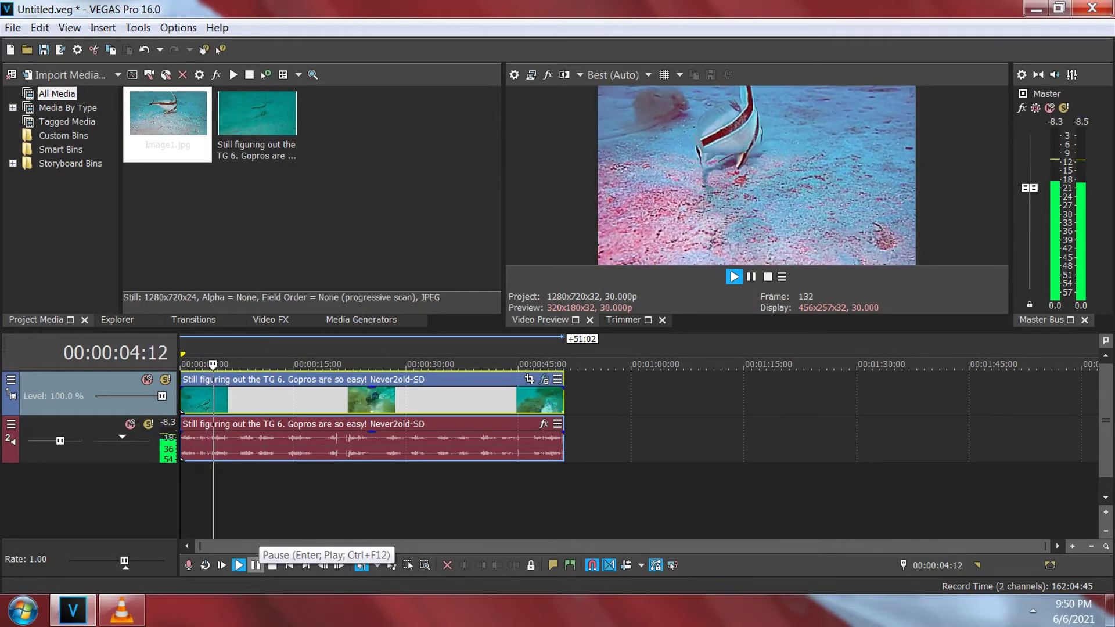
left_click(272, 565)
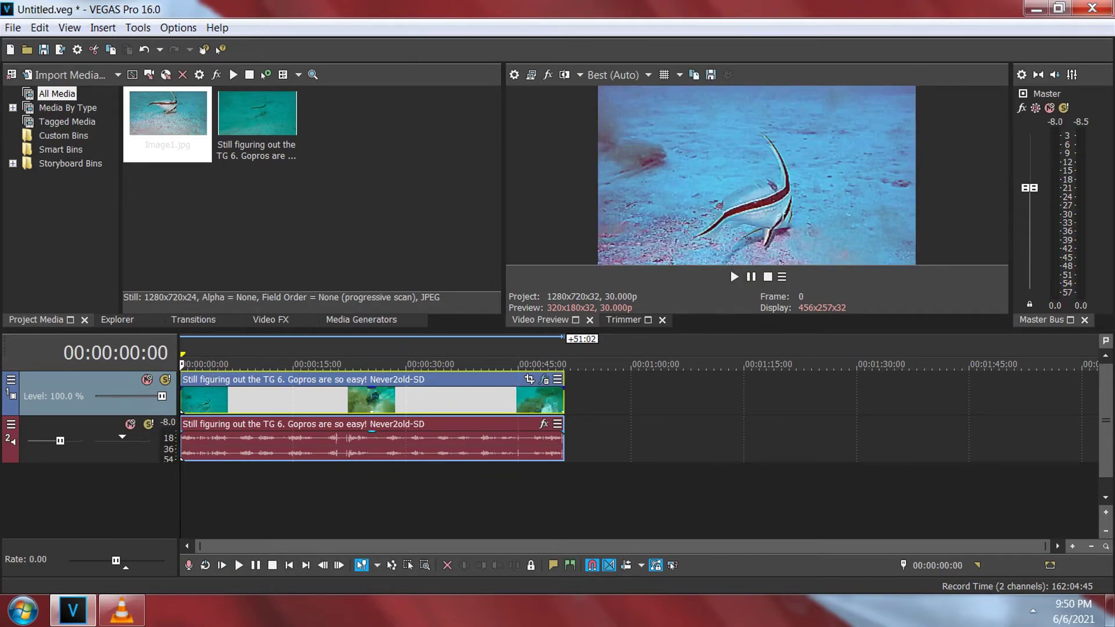
Lower the gain of the clip's audio event on the timeline
left_click(585, 406)
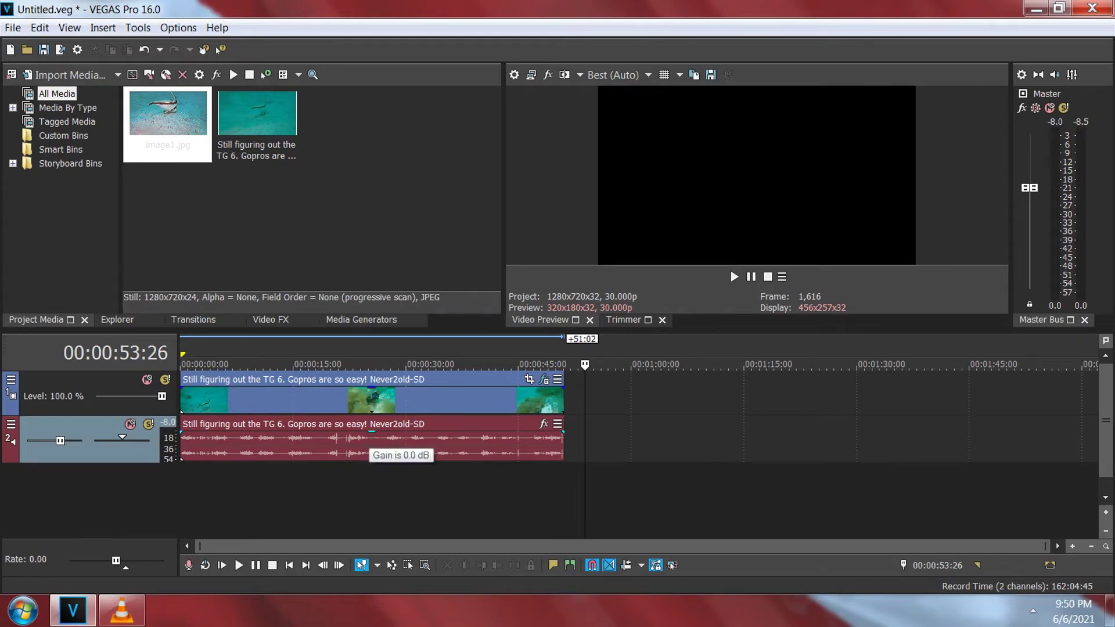
left_click(371, 447)
left_click_drag(372, 433, 372, 448)
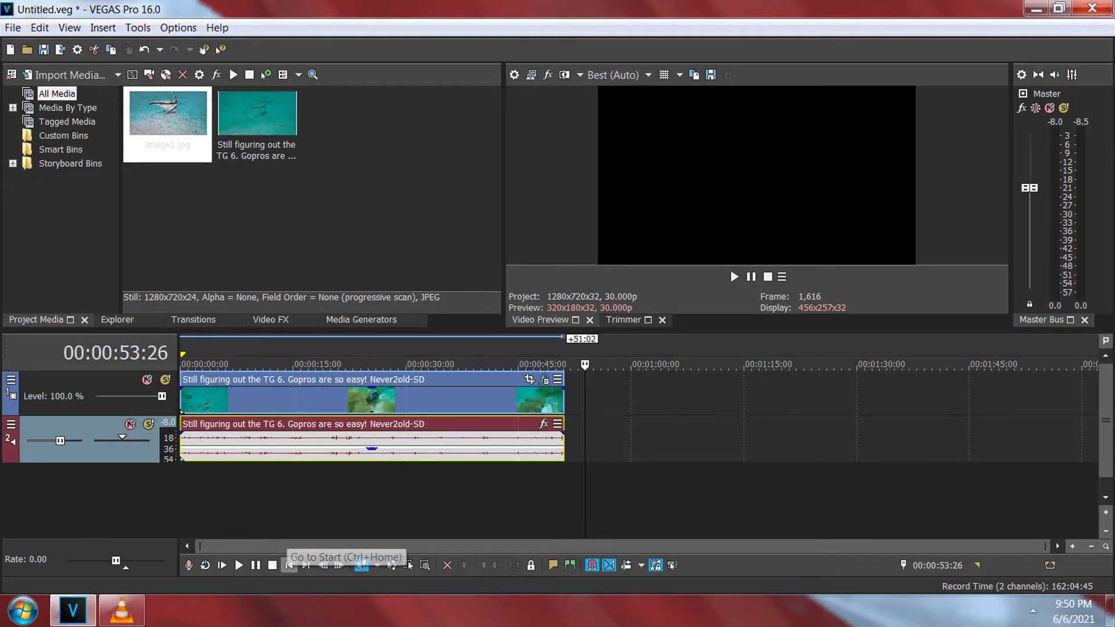
Play the clip from the beginning to check the reduced audio level, and pause playback
left_click(289, 565)
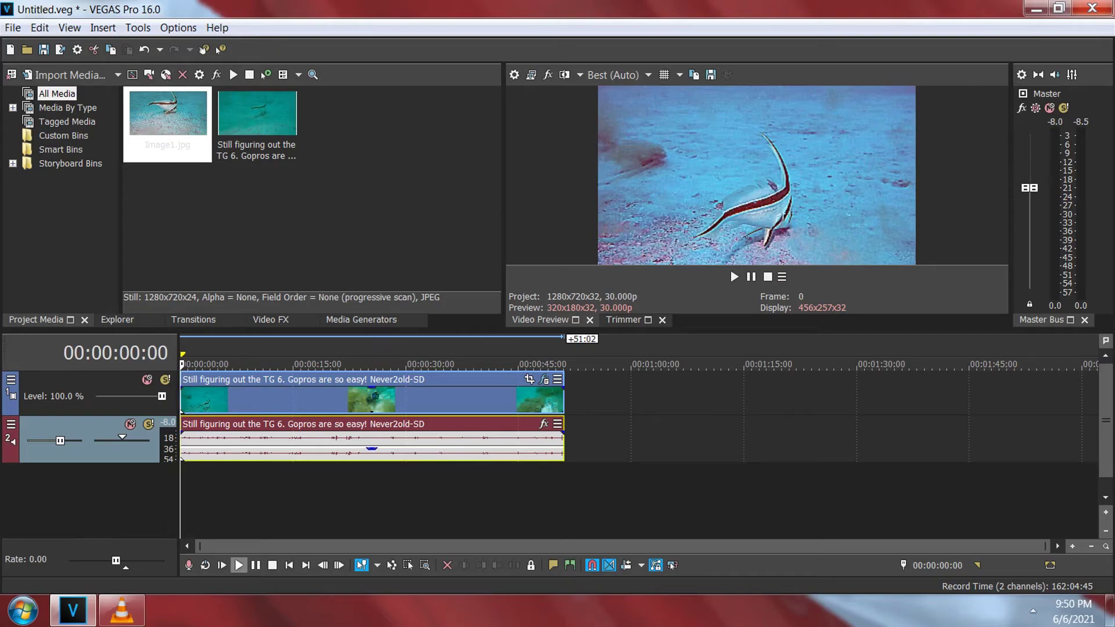
left_click(239, 564)
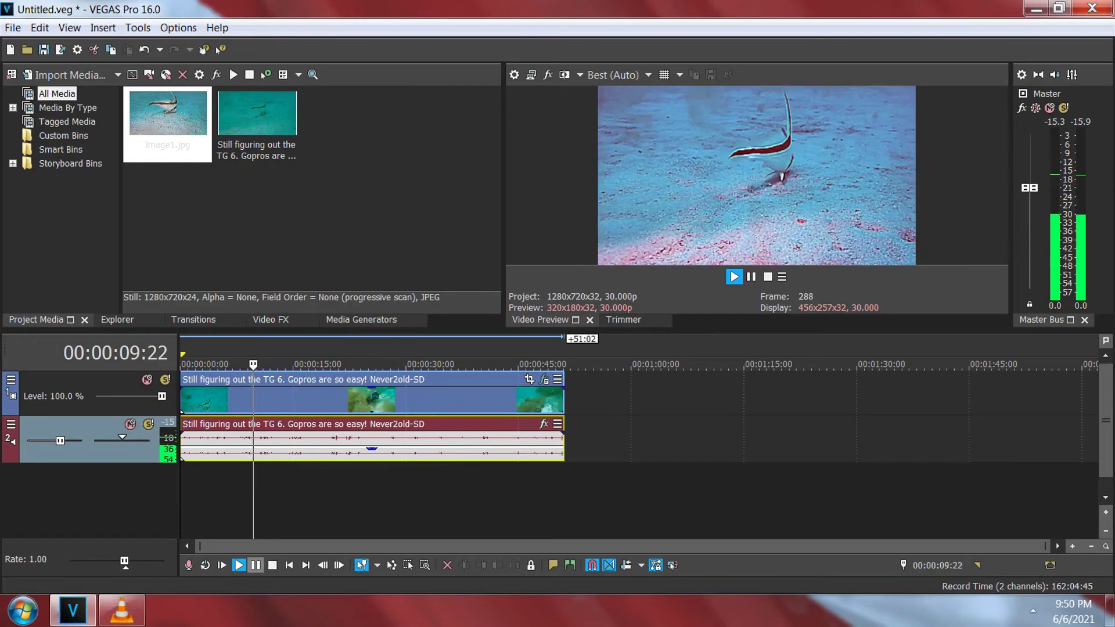
key("Return")
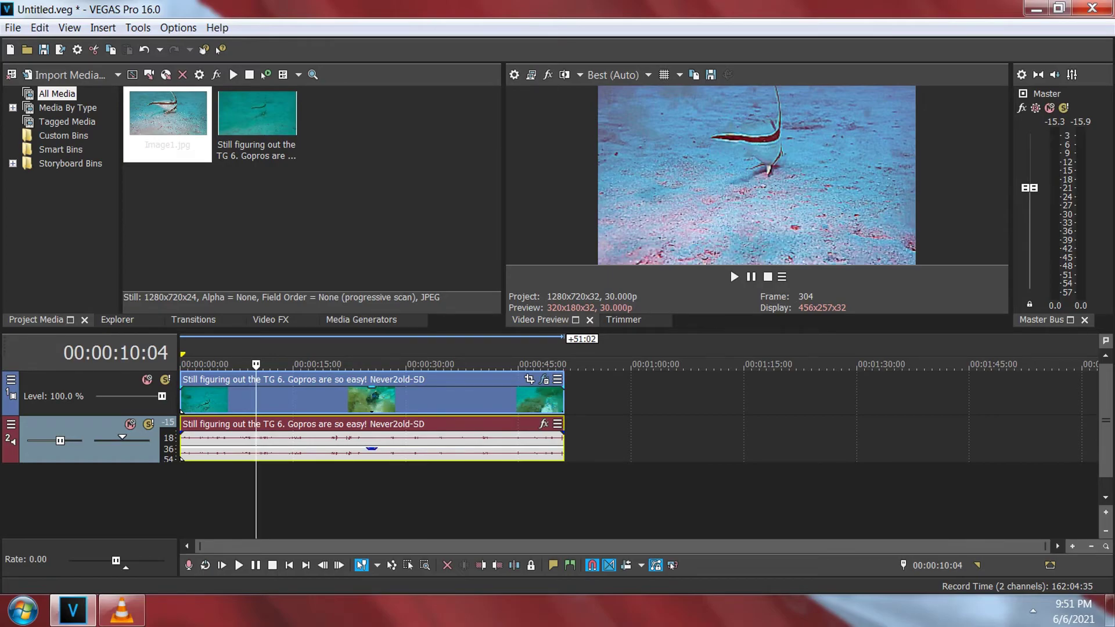
Examine the Render As format, template and output file settings, and leave without rendering
key("alt+f")
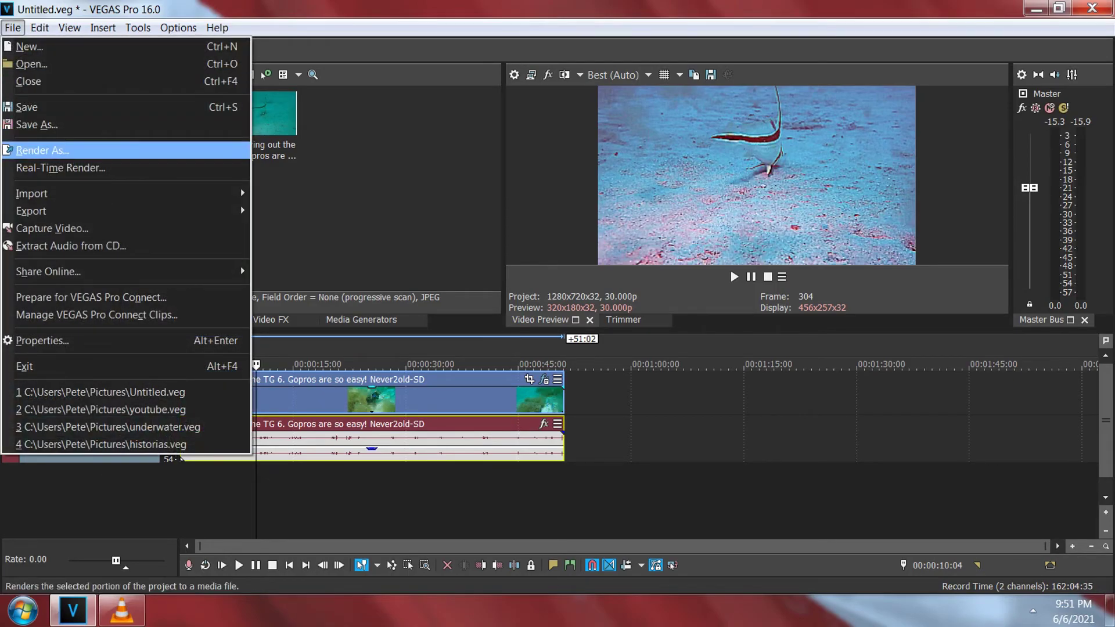
key("Return")
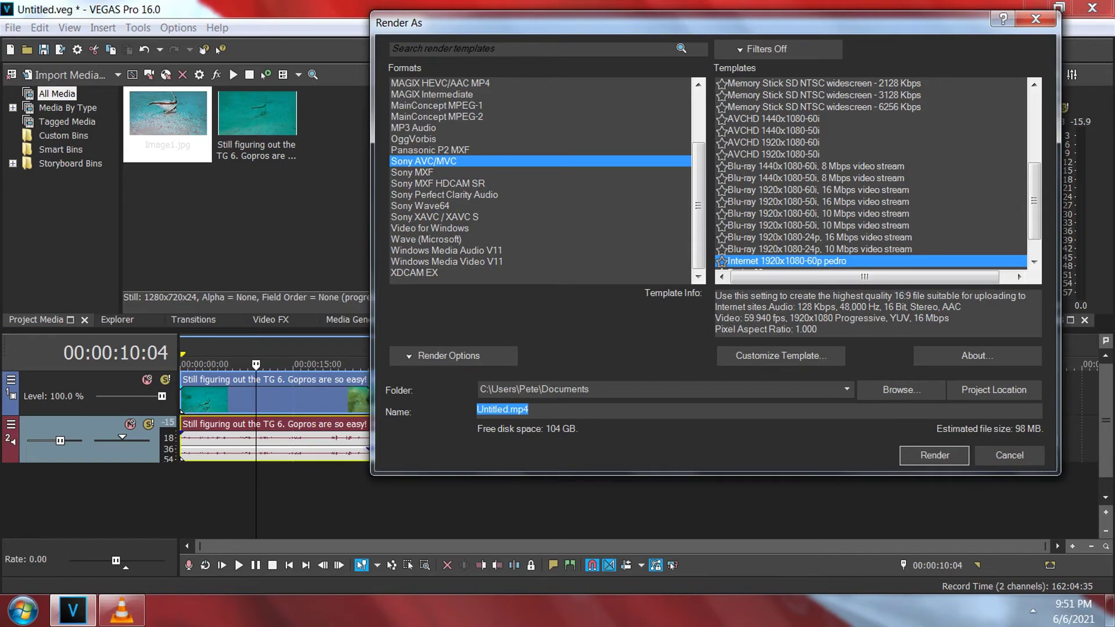
left_click(1010, 454)
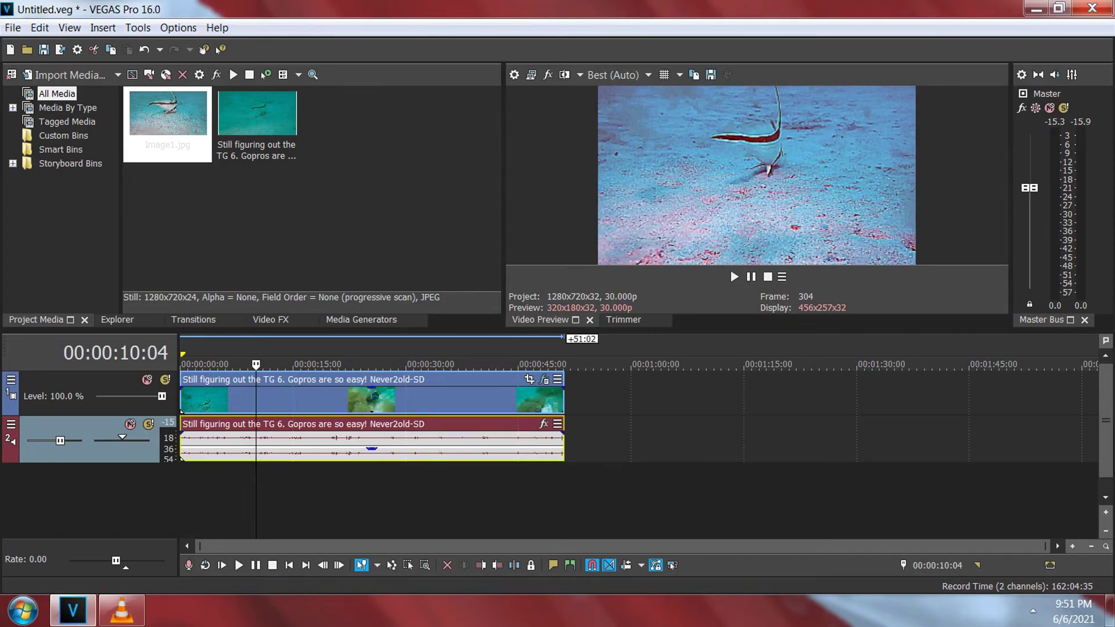
Place the playhead at 00:00:06:15 and save that frame as the JPEG snapshot Image2 in My Pictures
left_click(256, 398)
left_click(253, 398)
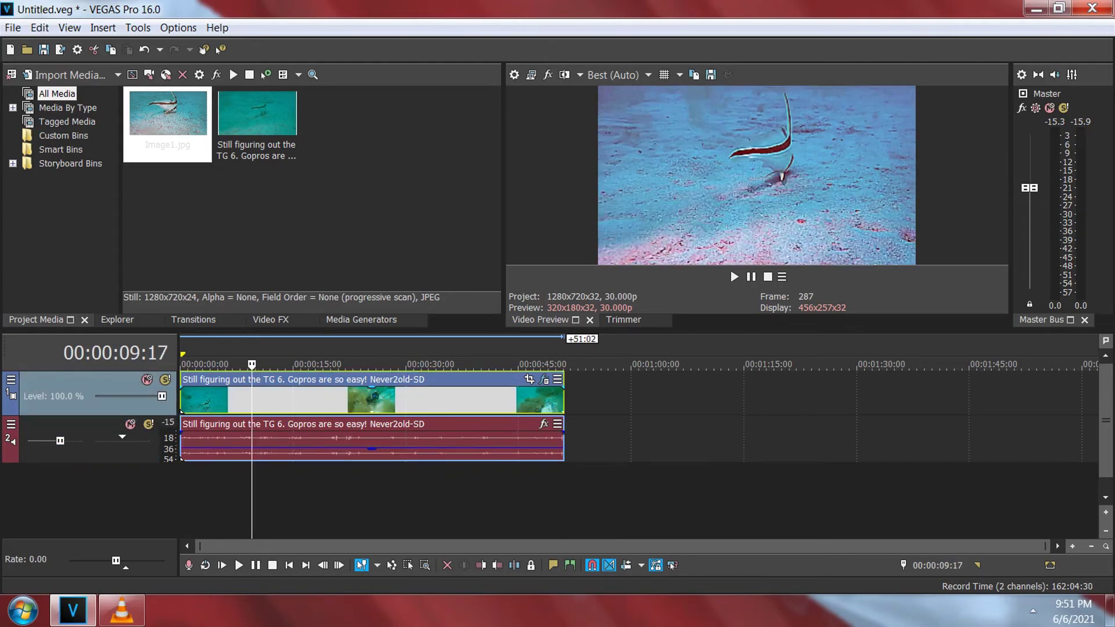
left_click(244, 398)
left_click(240, 398)
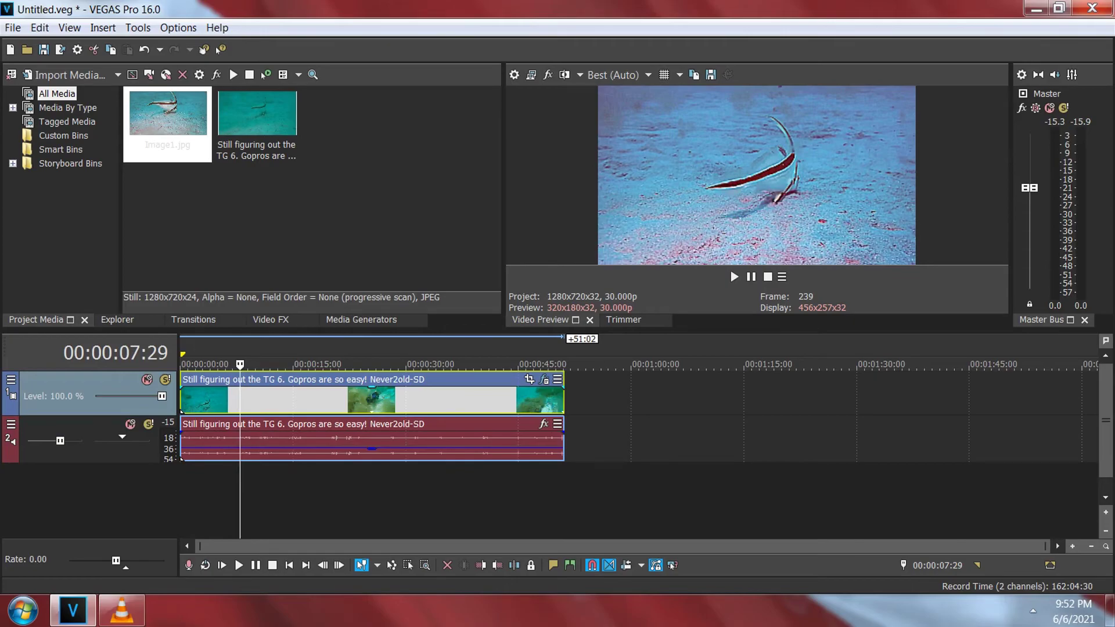
left_click(229, 398)
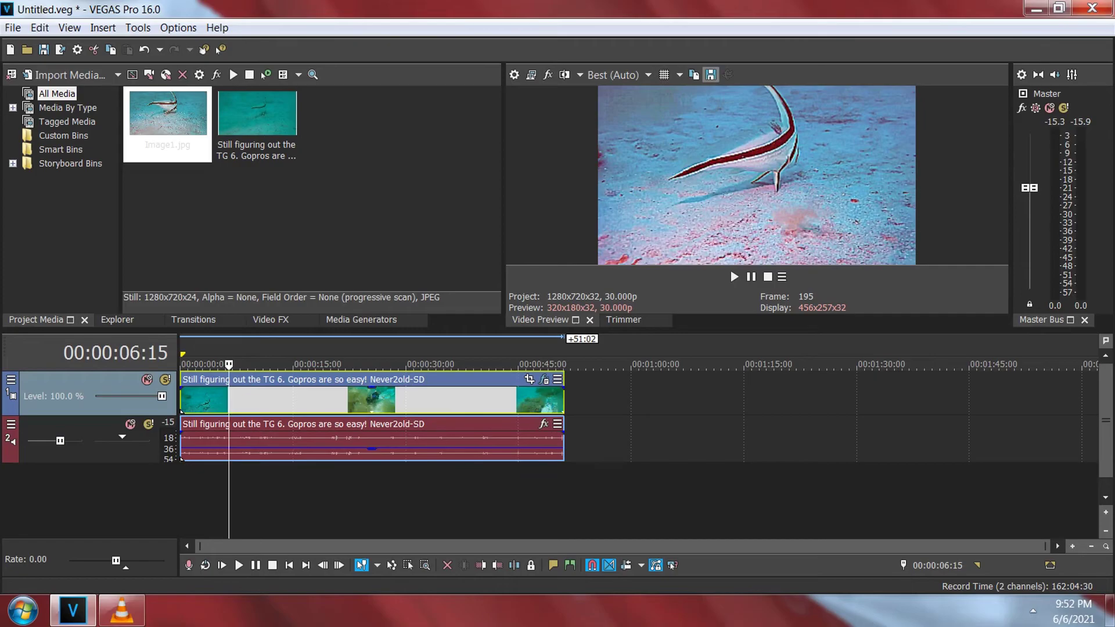
left_click(710, 74)
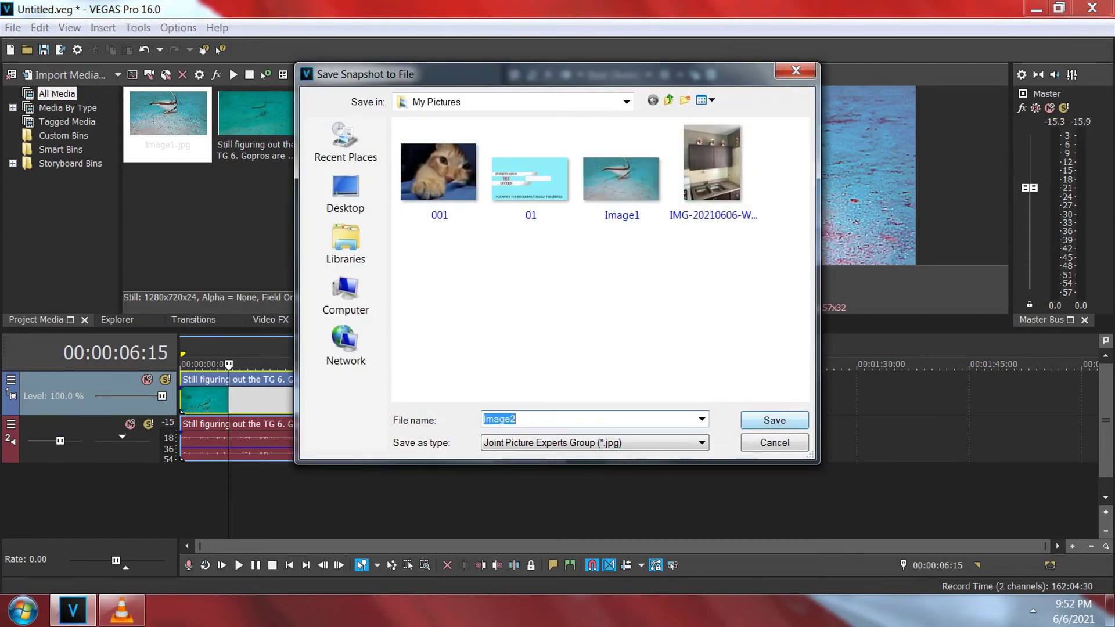
key("Return")
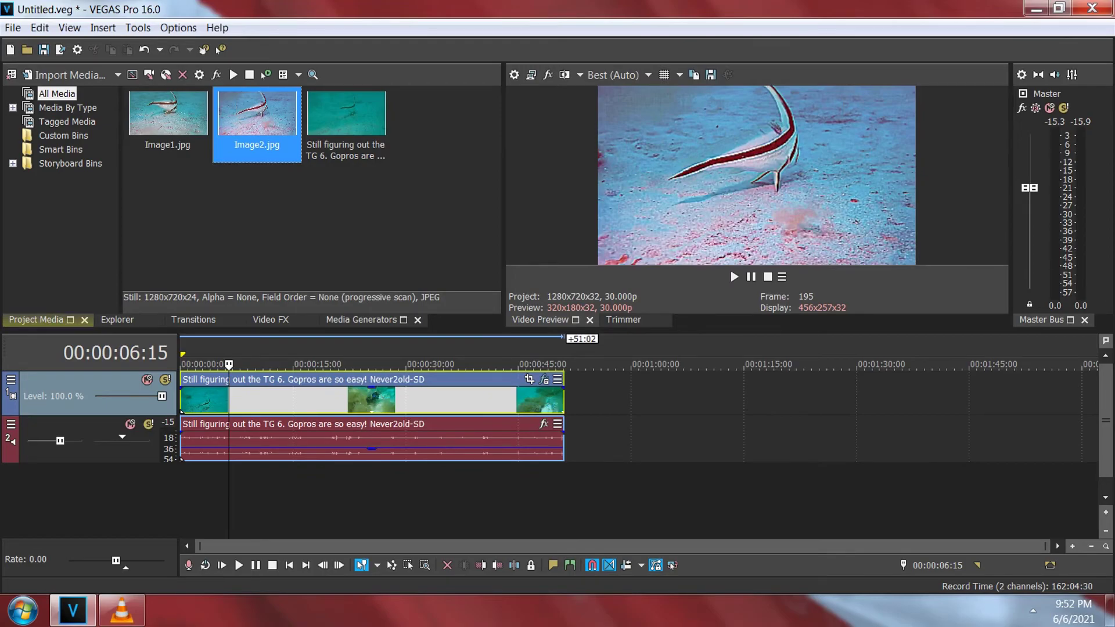
View the Image2 snapshot from the Pictures library in Windows Photo Viewer, and close the viewer and the library window
left_click(23, 610)
left_click(247, 267)
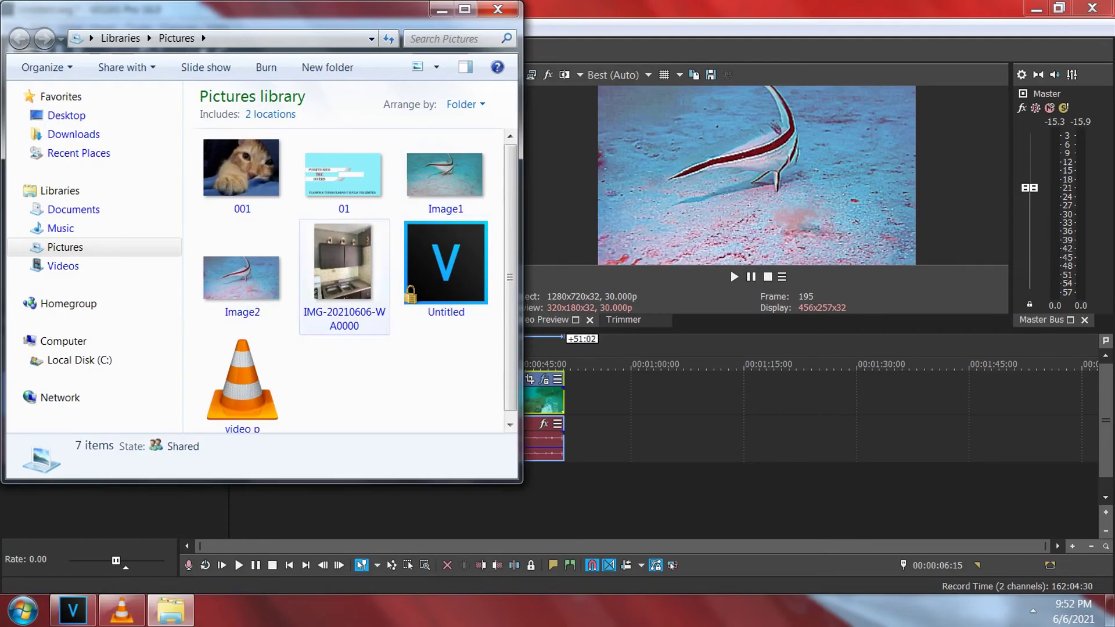
double_click(242, 276)
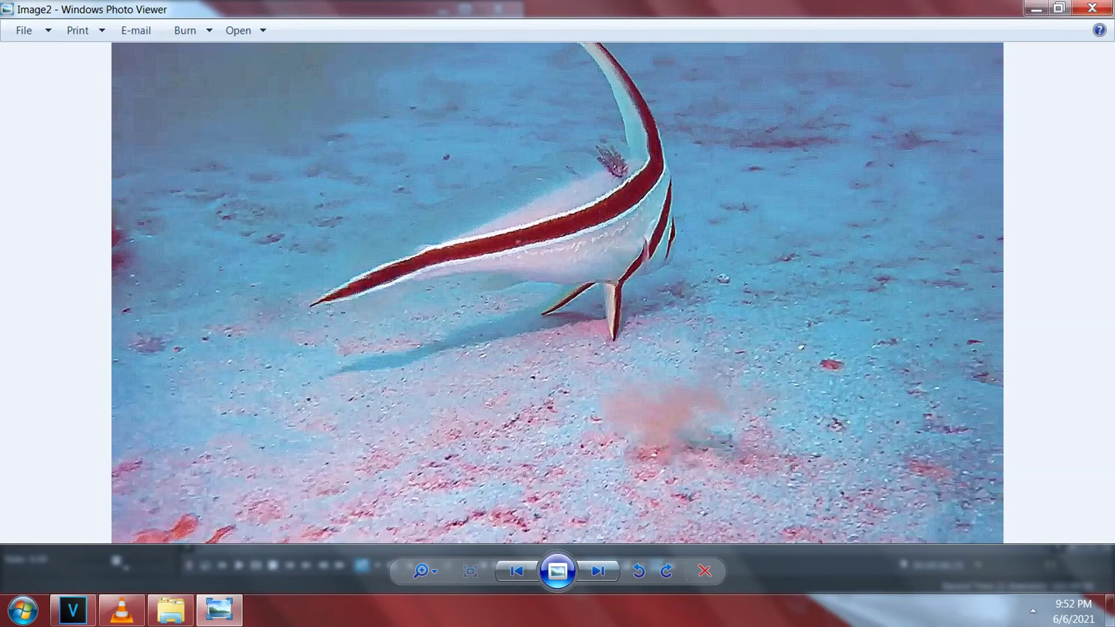
left_click(1093, 8)
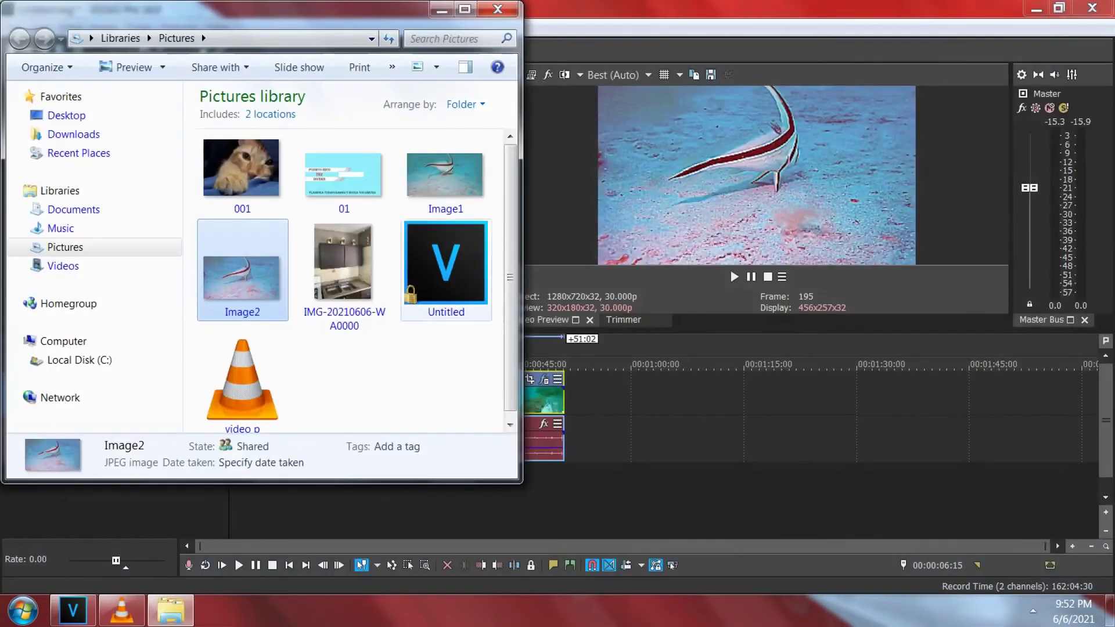
key("alt+F4")
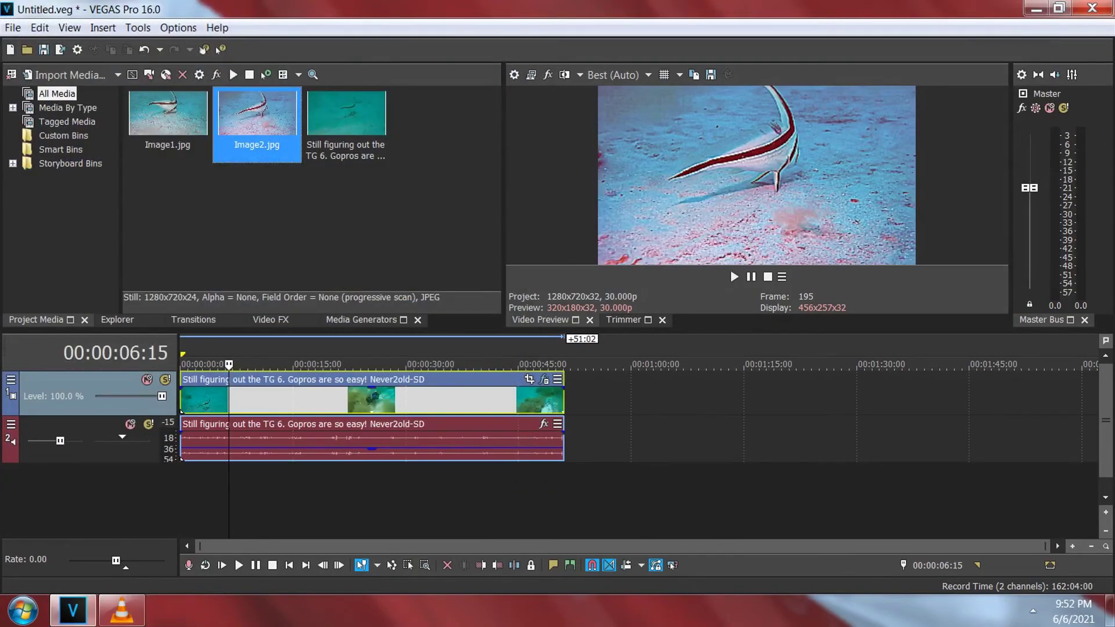